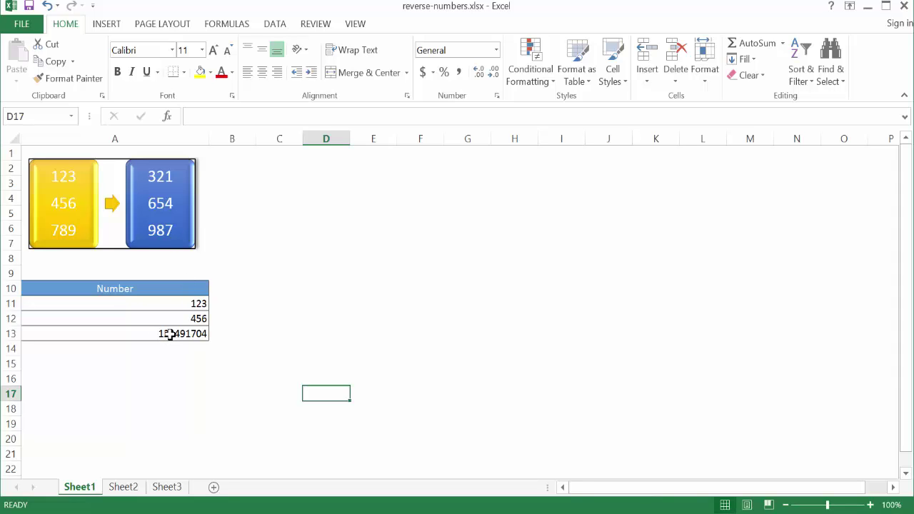
Check the full value in A13 and add the header 'Length' in B10
{"action": "left_click", "coordinate": [184, 333]}
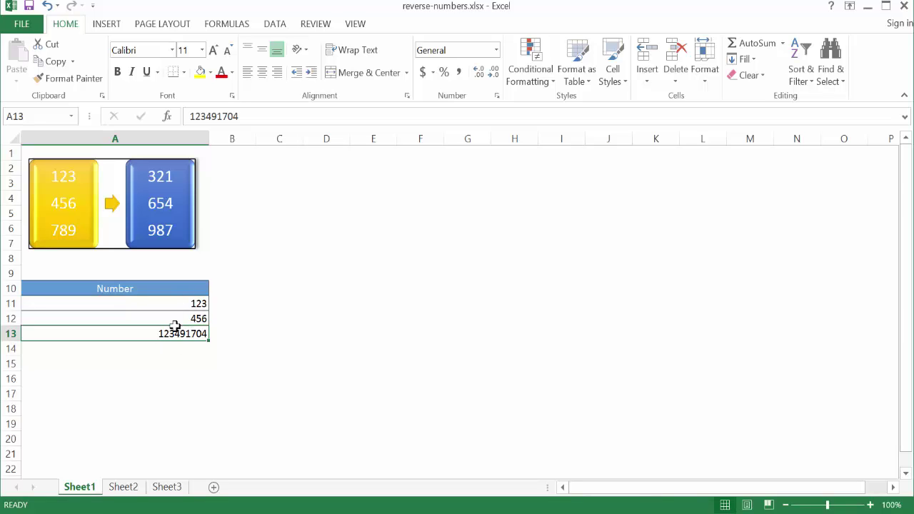
{"action": "left_click", "coordinate": [222, 289]}
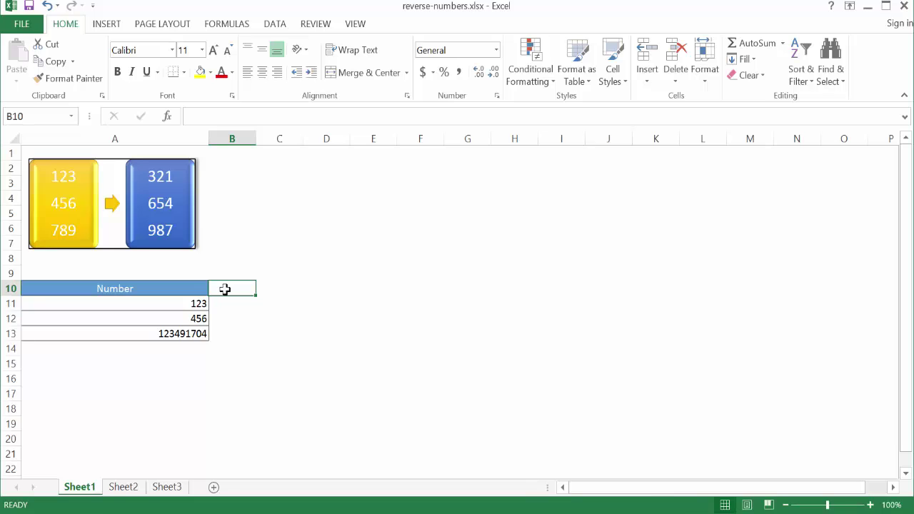
{"action": "type", "text": "Len"}
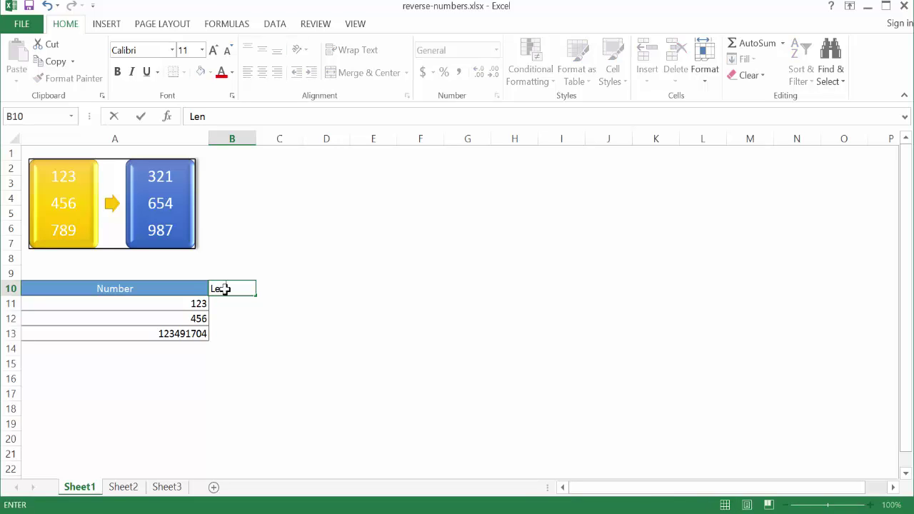
{"action": "type", "text": "gth"}
{"action": "key", "text": "Return"}
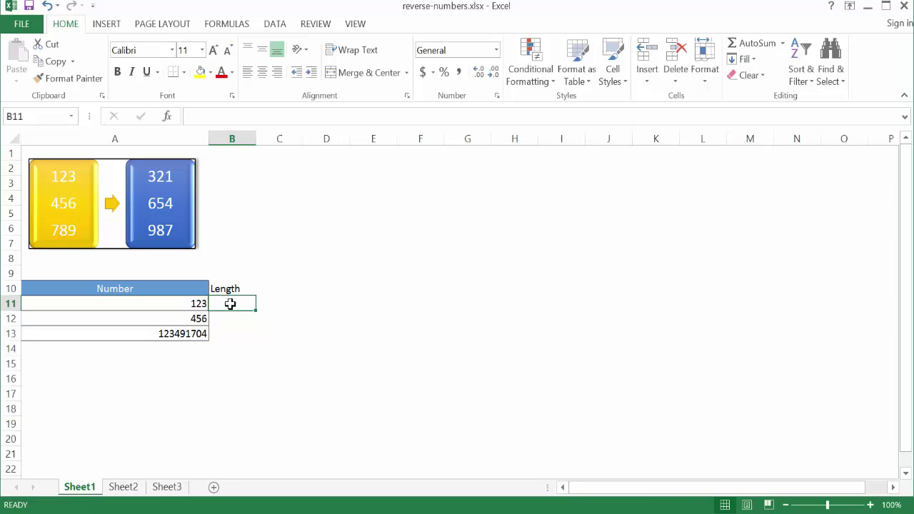
Enter =LEN(A11) in B11 and fill it down to B13, giving 3, 3 and 9
{"action": "type", "text": "="}
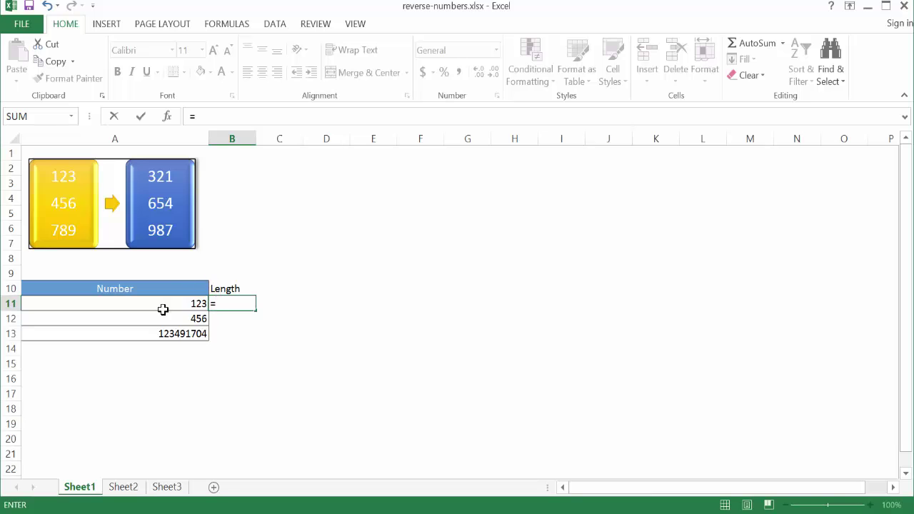
{"action": "type", "text": "len"}
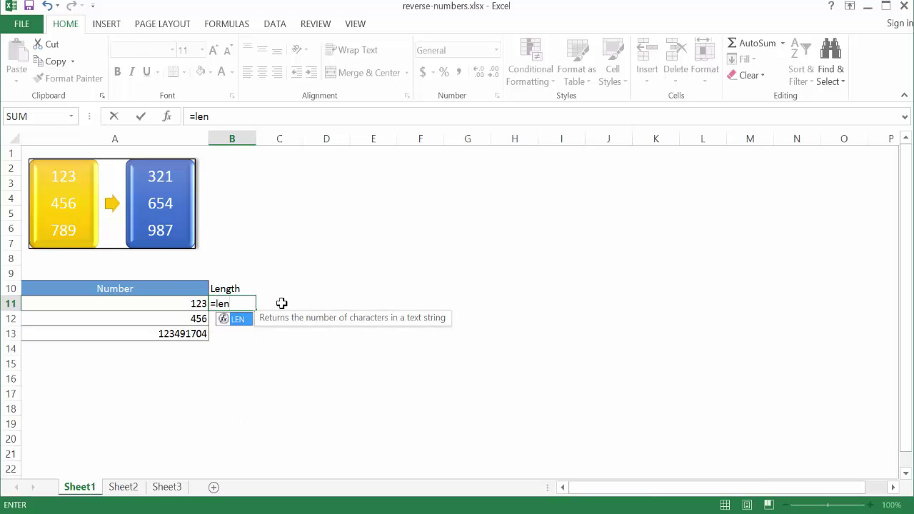
{"action": "type", "text": "("}
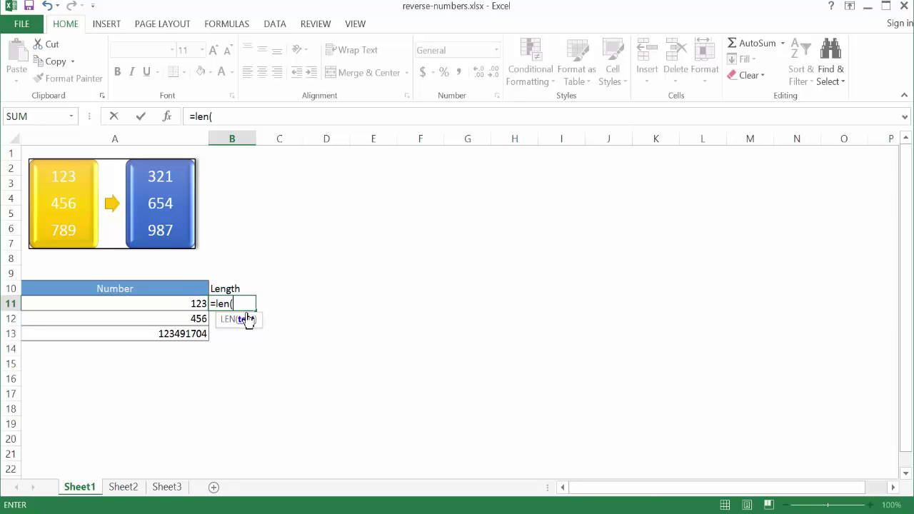
{"action": "left_click", "coordinate": [185, 304]}
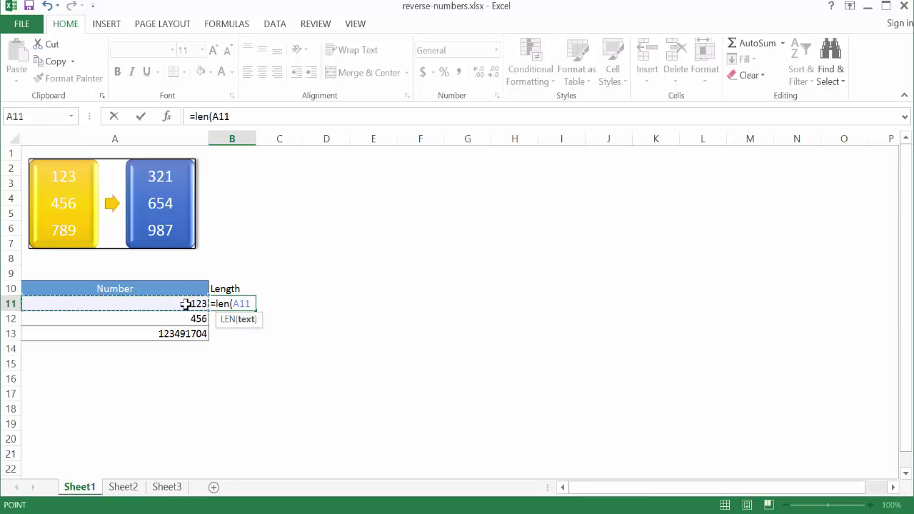
{"action": "key", "text": "Return"}
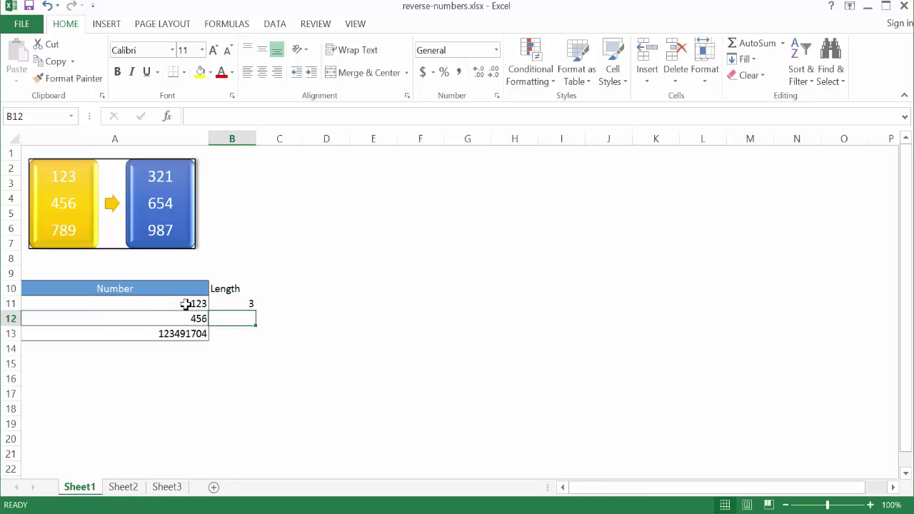
{"action": "left_click", "coordinate": [231, 304]}
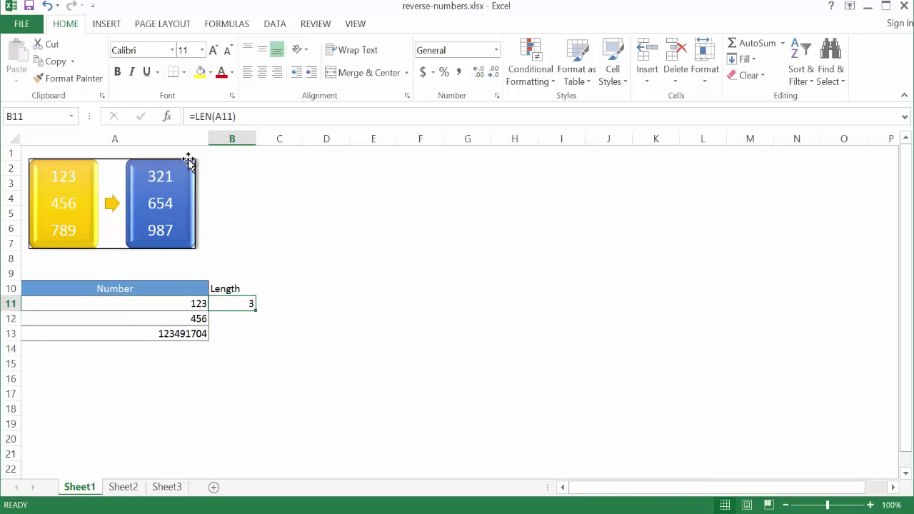
{"action": "left_click", "coordinate": [168, 116]}
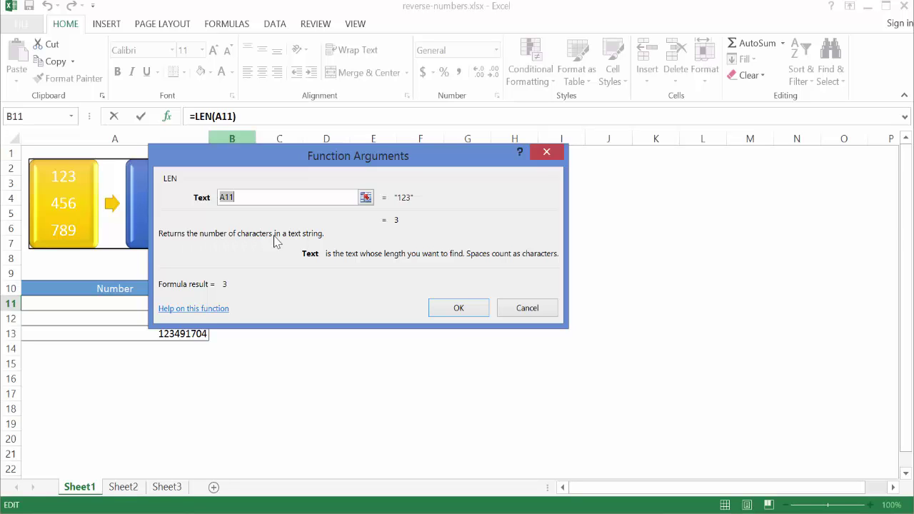
{"action": "left_click", "coordinate": [526, 310]}
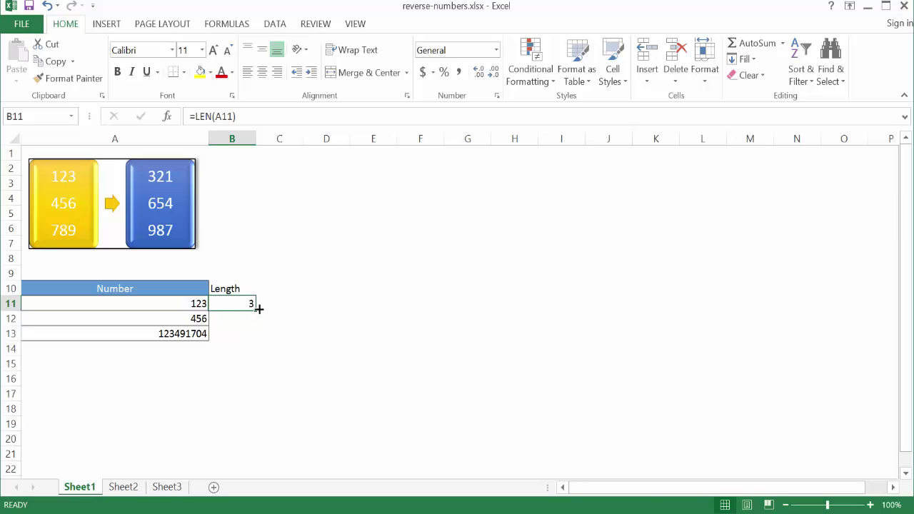
{"action": "double_click", "coordinate": [255, 311]}
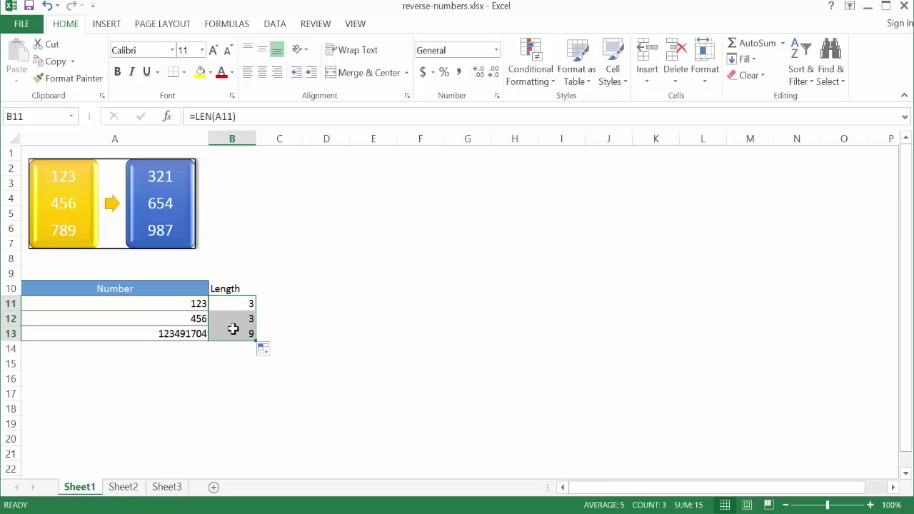
{"action": "left_click", "coordinate": [242, 334]}
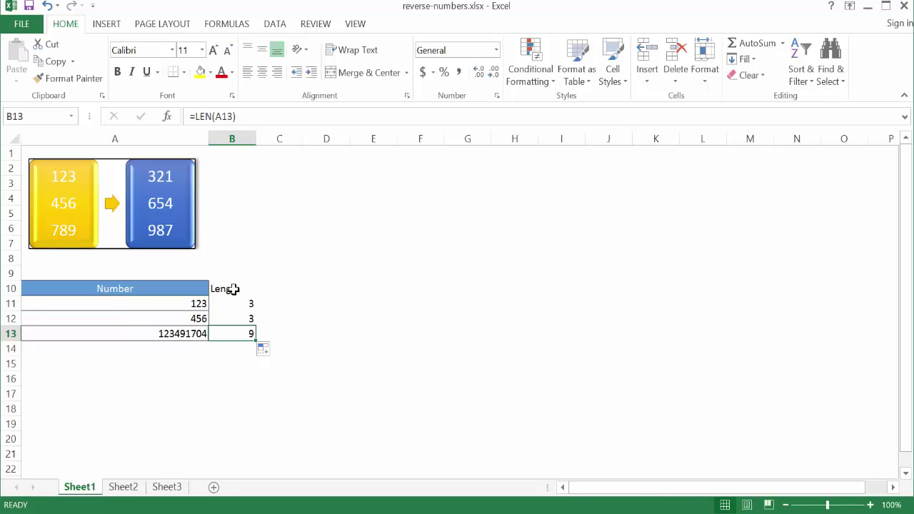
{"action": "left_click", "coordinate": [285, 286]}
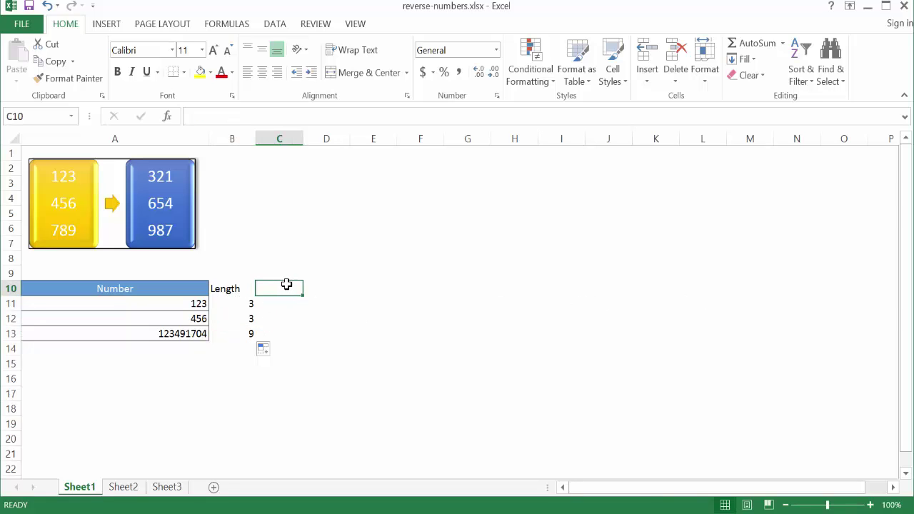
{"action": "left_click", "coordinate": [347, 288]}
{"action": "left_click", "coordinate": [288, 285]}
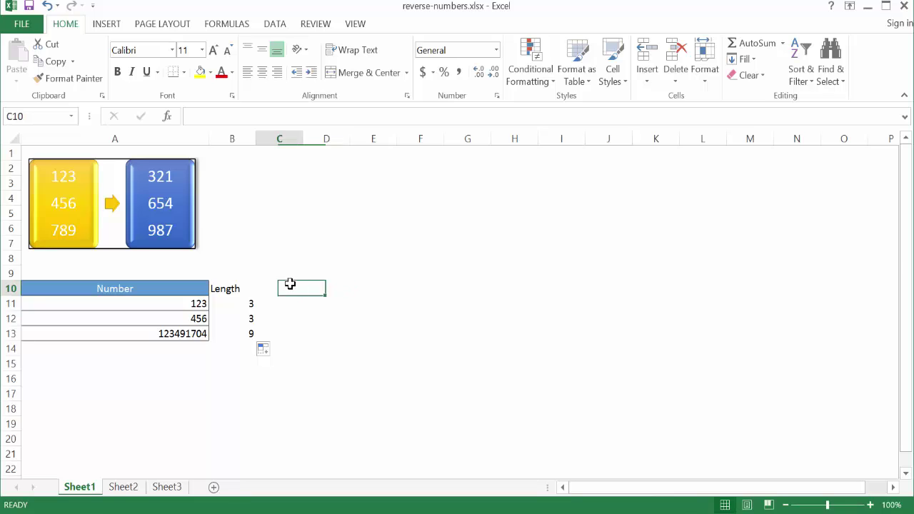
{"action": "left_click", "coordinate": [335, 289]}
{"action": "left_click", "coordinate": [283, 286]}
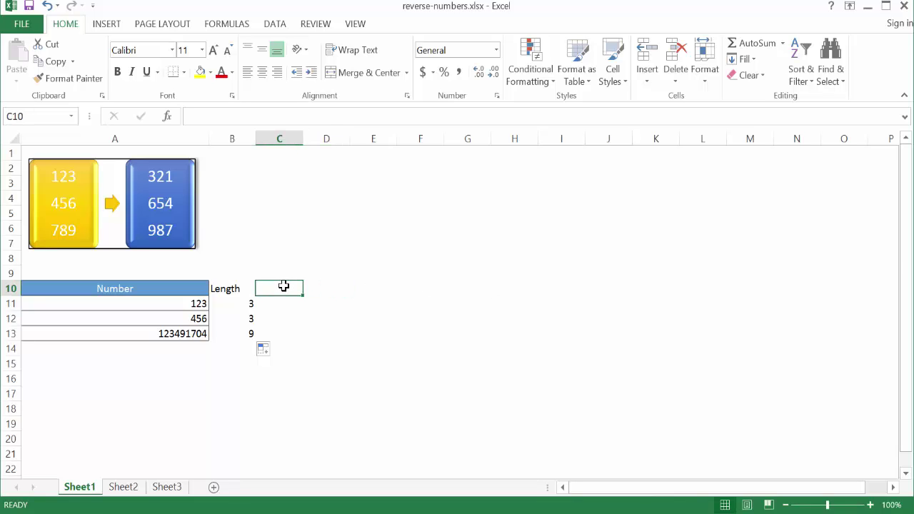
{"action": "type", "text": "1"}
{"action": "left_click", "coordinate": [314, 287]}
{"action": "type", "text": "2"}
{"action": "left_click", "coordinate": [373, 288]}
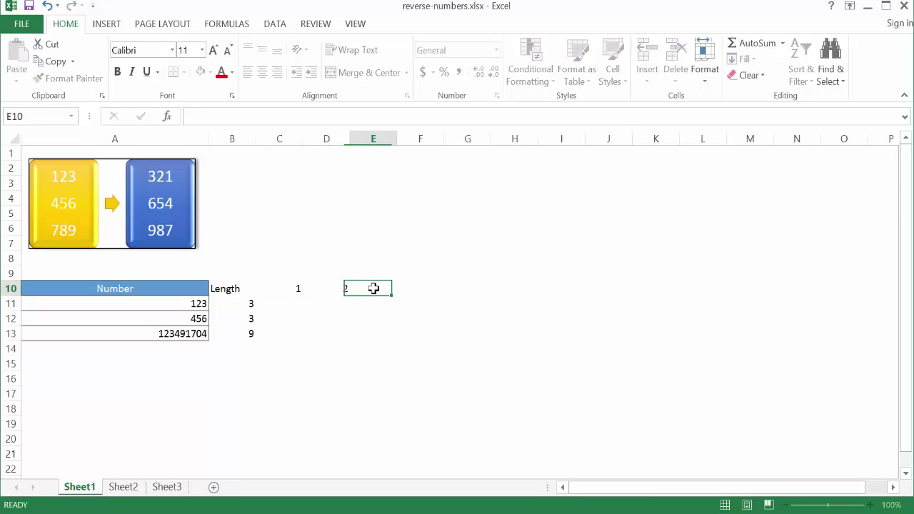
{"action": "type", "text": "3"}
{"action": "key", "text": "Return"}
{"action": "left_click_drag", "start_coordinate": [294, 287], "coordinate": [663, 291]}
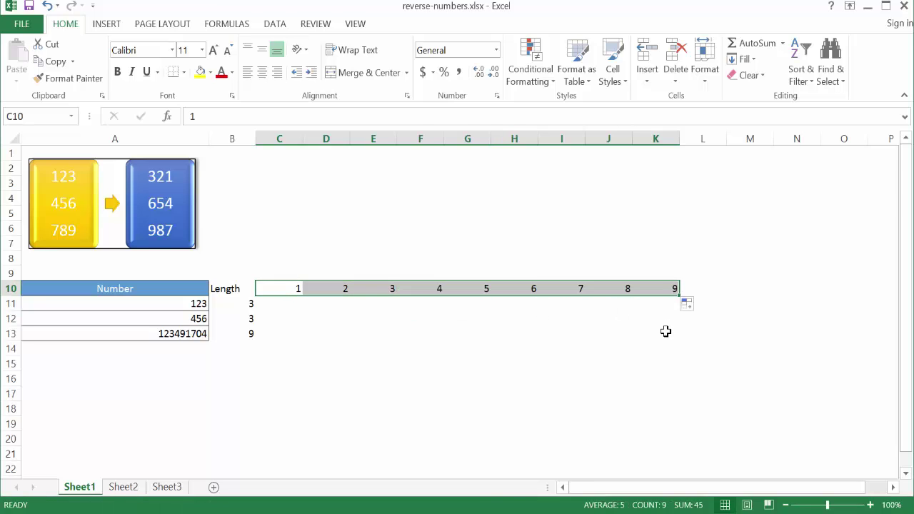
{"action": "left_click", "coordinate": [665, 331]}
{"action": "left_click_drag", "start_coordinate": [278, 288], "coordinate": [663, 292]}
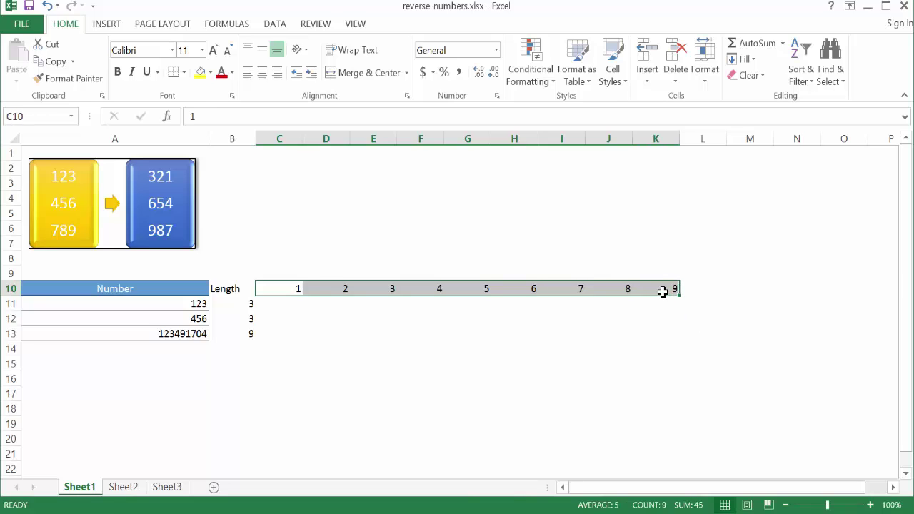
{"action": "key", "text": "BackSpace"}
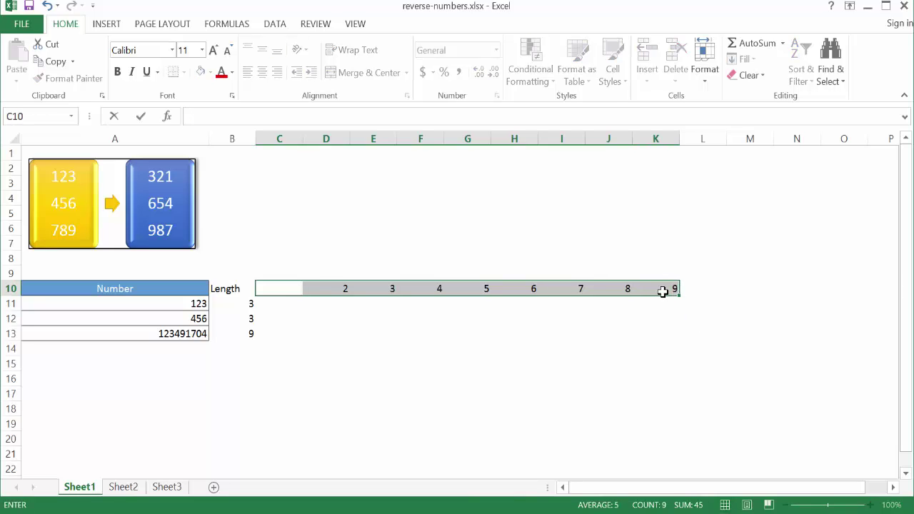
{"action": "left_click", "coordinate": [747, 75]}
{"action": "left_click", "coordinate": [748, 108]}
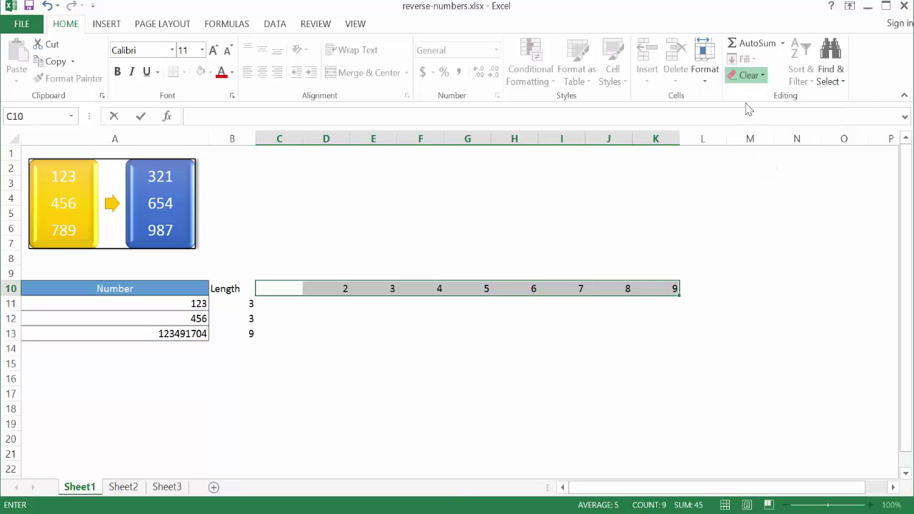
{"action": "left_click", "coordinate": [353, 314]}
{"action": "left_click_drag", "start_coordinate": [293, 288], "coordinate": [668, 286]}
{"action": "left_click", "coordinate": [748, 75]}
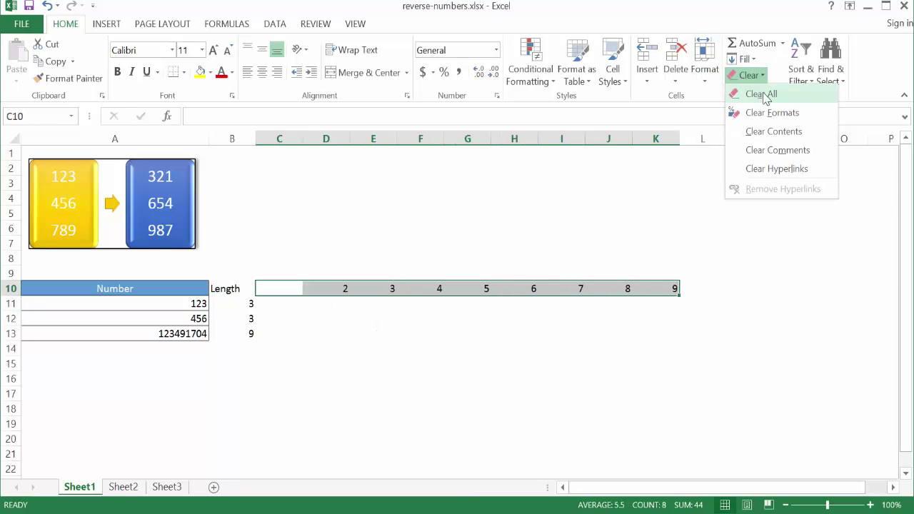
{"action": "left_click", "coordinate": [762, 94]}
{"action": "left_click", "coordinate": [484, 381]}
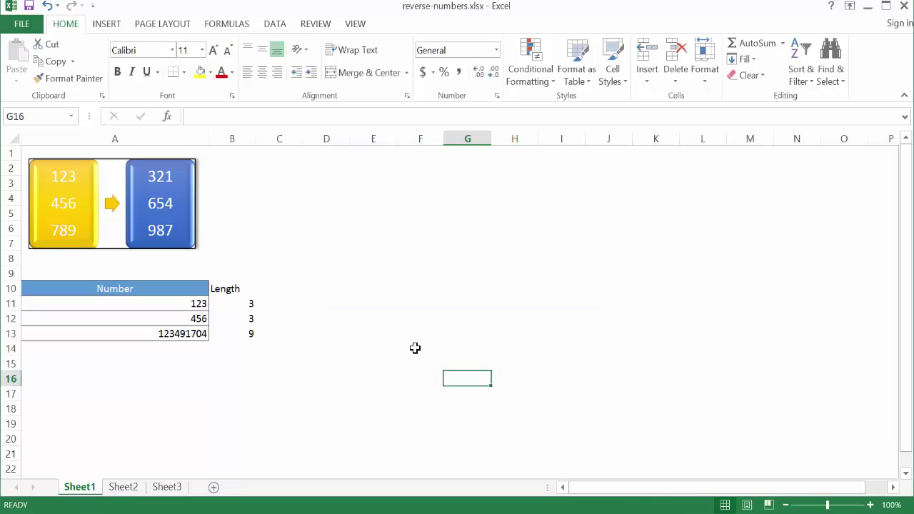
{"action": "left_click", "coordinate": [283, 287]}
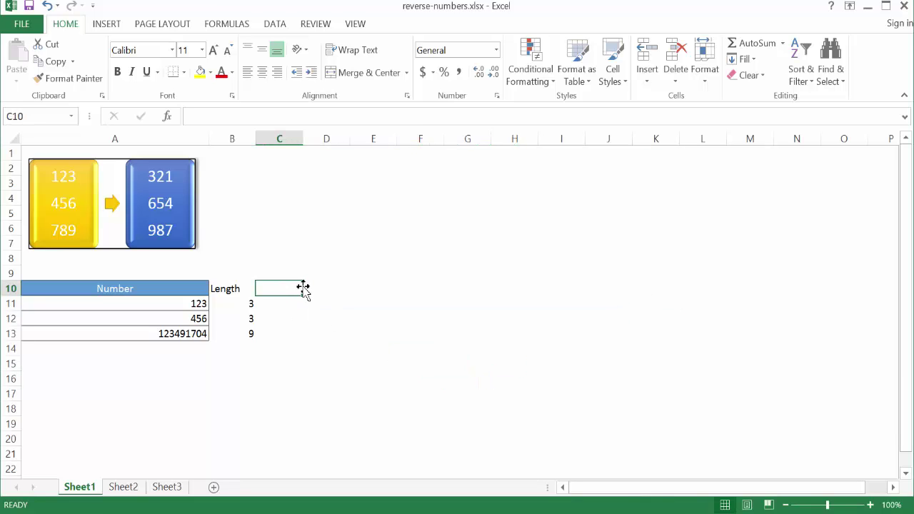
Enter =COLUMNS($C$10:C10) in C10, with the first reference made absolute, returning 1
{"action": "type", "text": "=colum"}
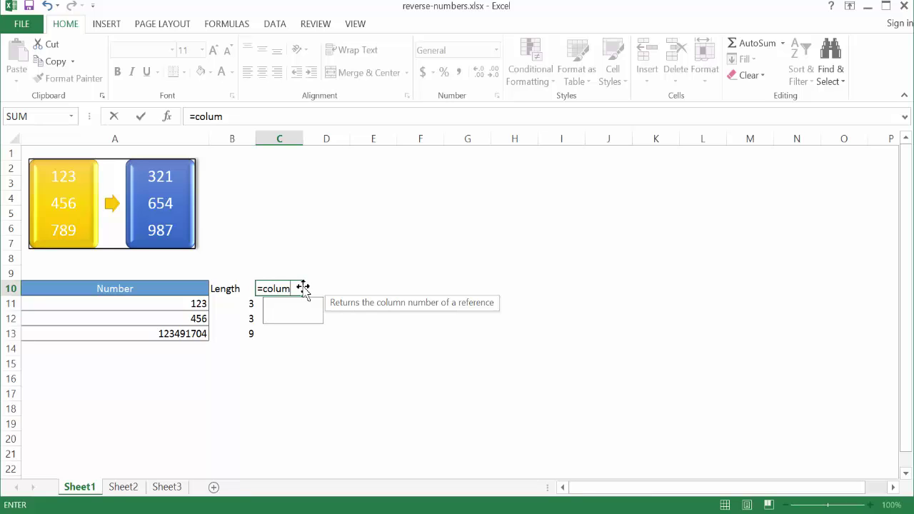
{"action": "type", "text": "n"}
{"action": "double_click", "coordinate": [302, 316]}
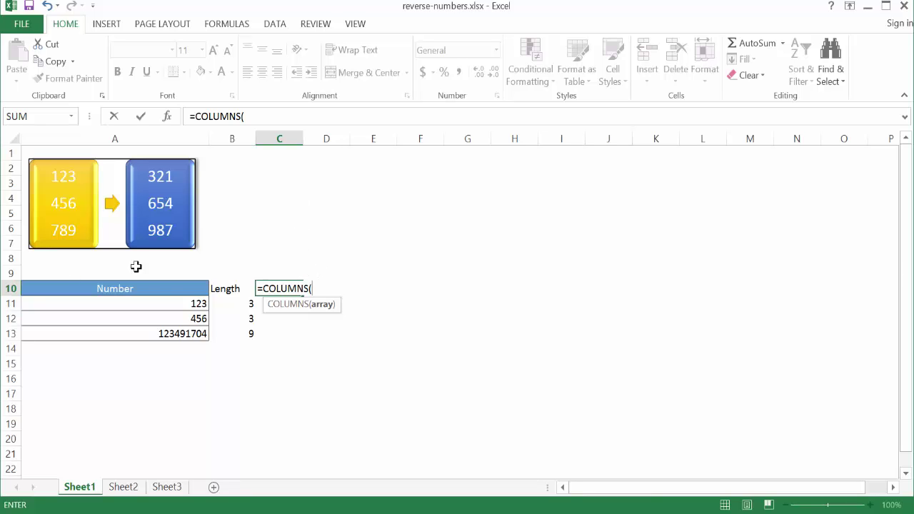
{"action": "type", "text": "c"}
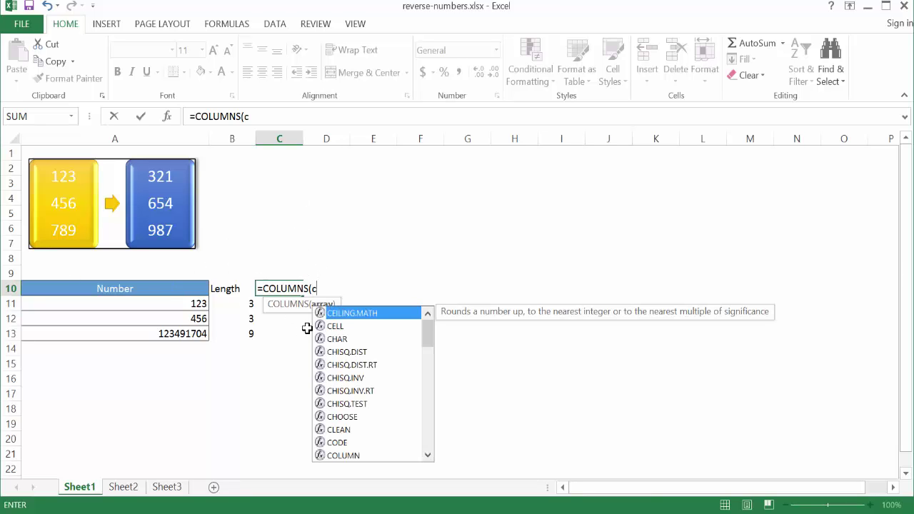
{"action": "type", "text": "10"}
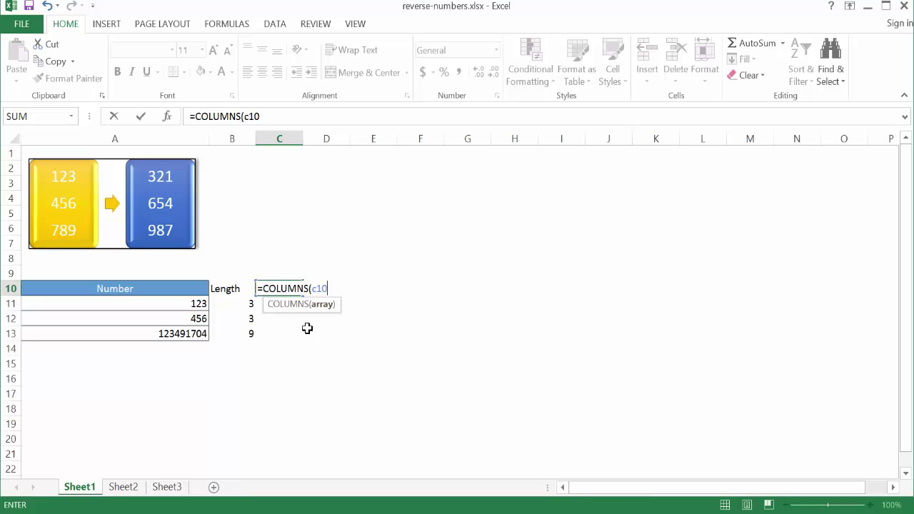
{"action": "type", "text": ":c10"}
{"action": "left_click_drag", "start_coordinate": [328, 288], "coordinate": [317, 287]}
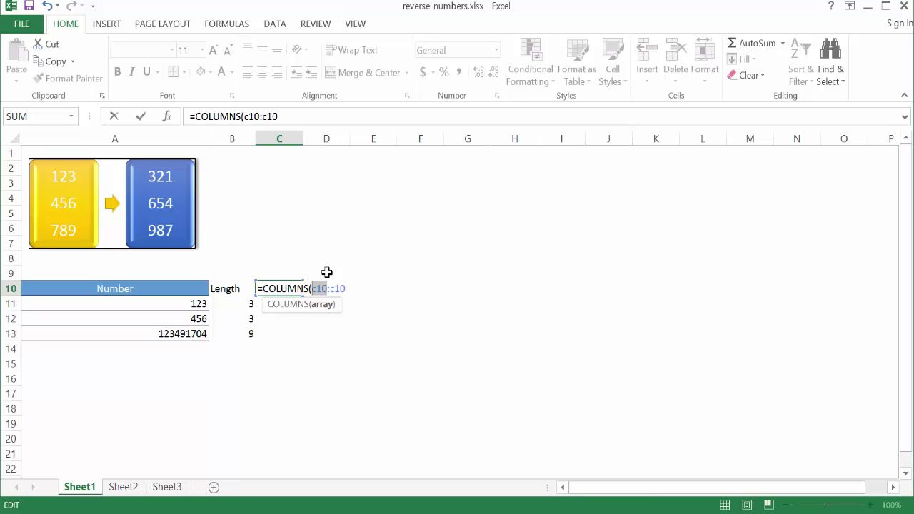
{"action": "key", "text": "F4"}
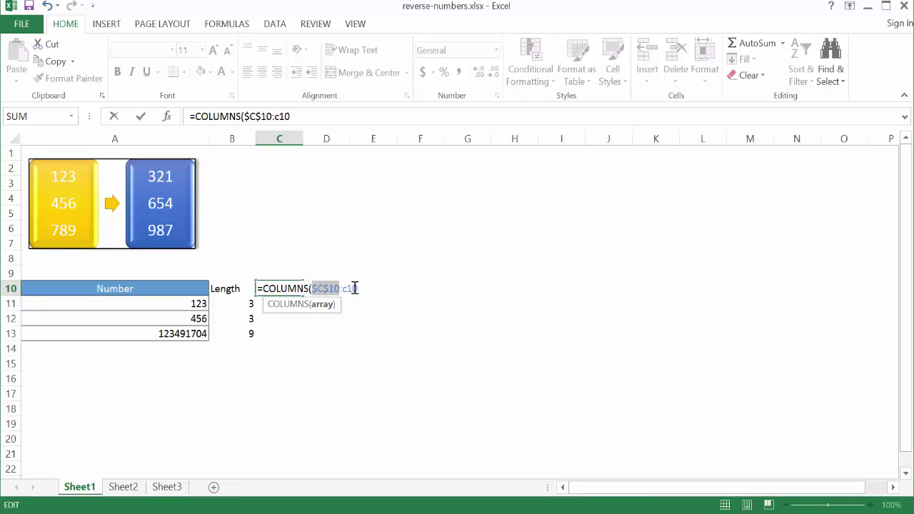
{"action": "type", "text": ")"}
{"action": "key", "text": "Return"}
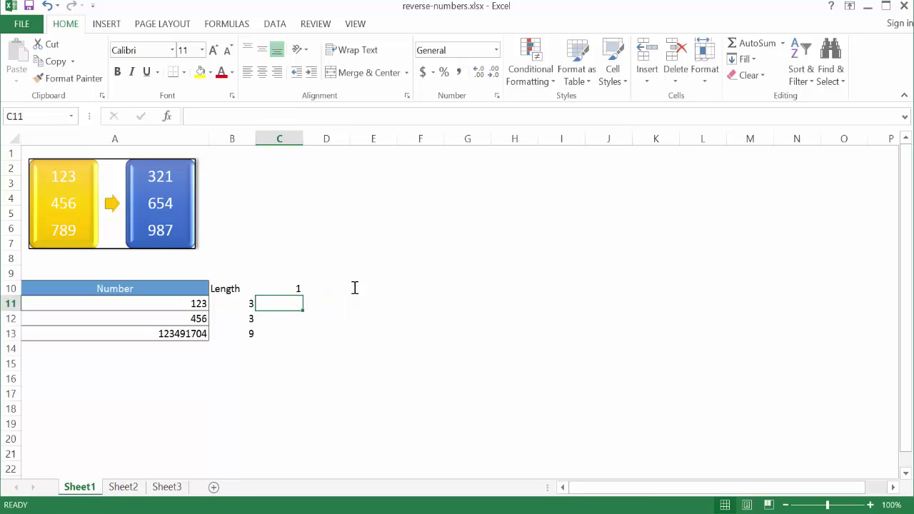
Copy the COLUMNS counter from C10 into D10 and compare the two formulas
{"action": "left_click", "coordinate": [280, 290]}
{"action": "left_click_drag", "start_coordinate": [303, 295], "coordinate": [345, 289]}
{"action": "left_click", "coordinate": [321, 290]}
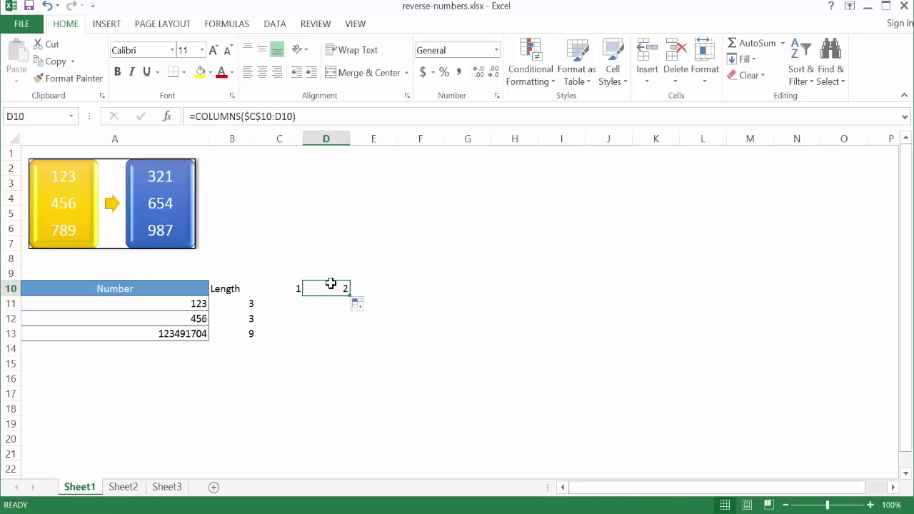
{"action": "left_click", "coordinate": [283, 288]}
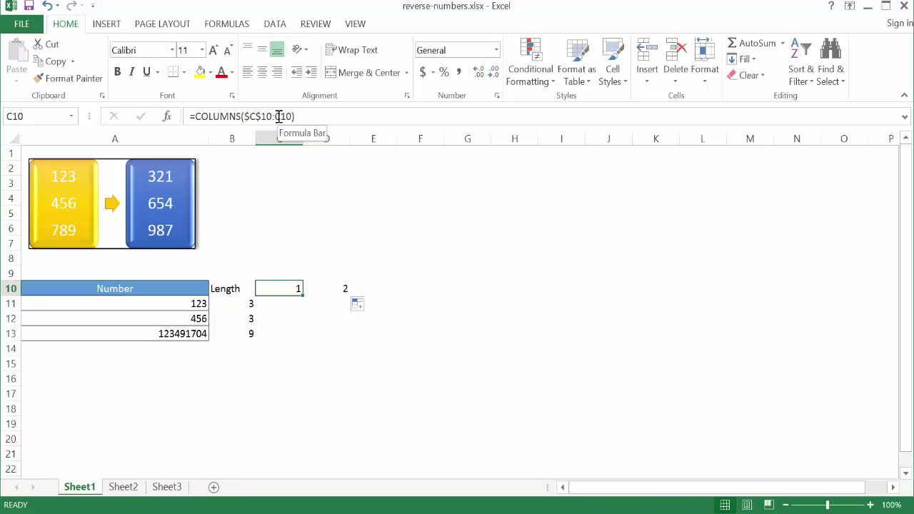
{"action": "left_click", "coordinate": [322, 288]}
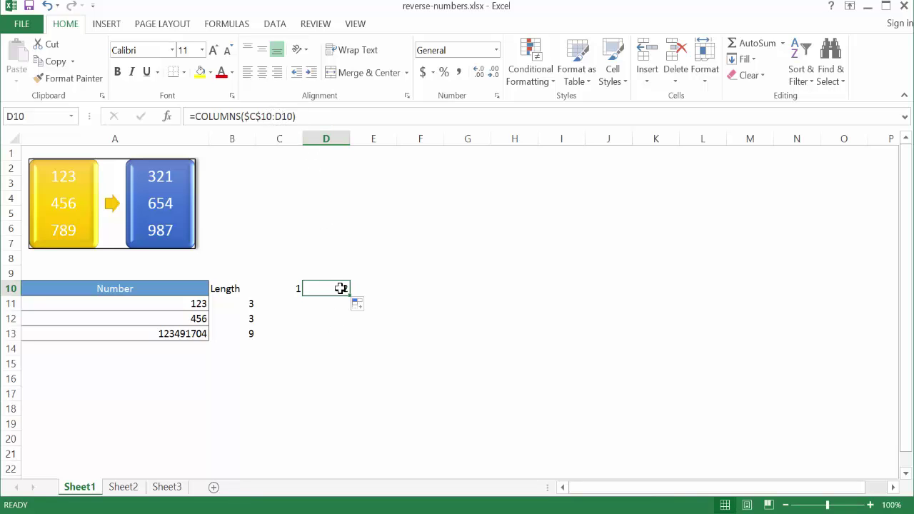
{"action": "left_click", "coordinate": [371, 288]}
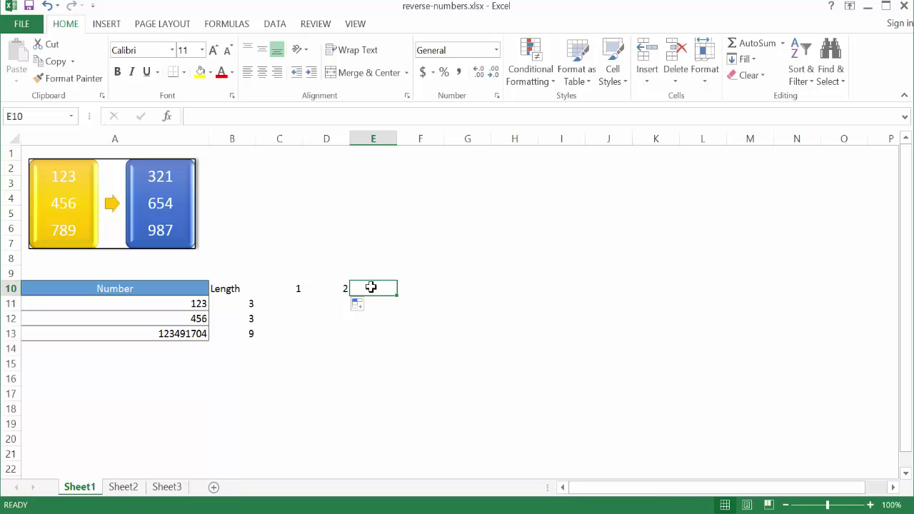
{"action": "left_click", "coordinate": [339, 287]}
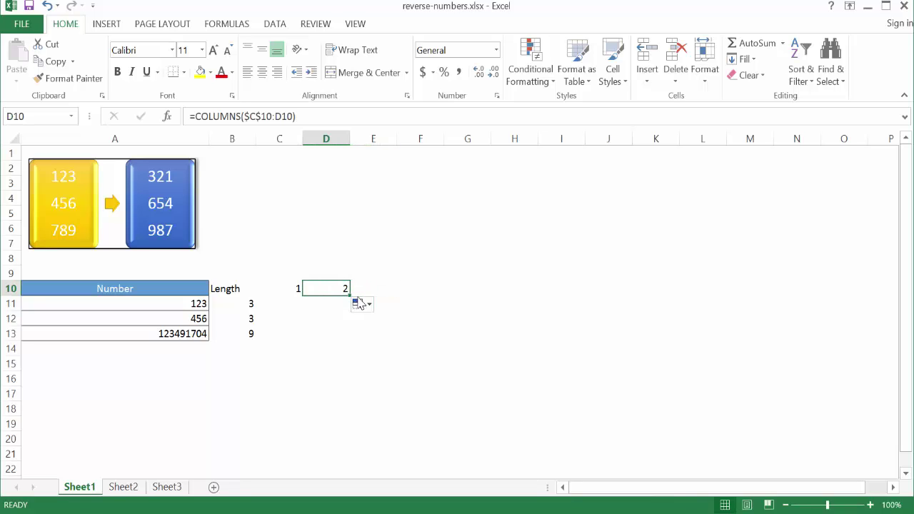
Extend the counter through E10 to K10 so row 10 counts 1 to 9
{"action": "left_click_drag", "start_coordinate": [350, 295], "coordinate": [384, 292]}
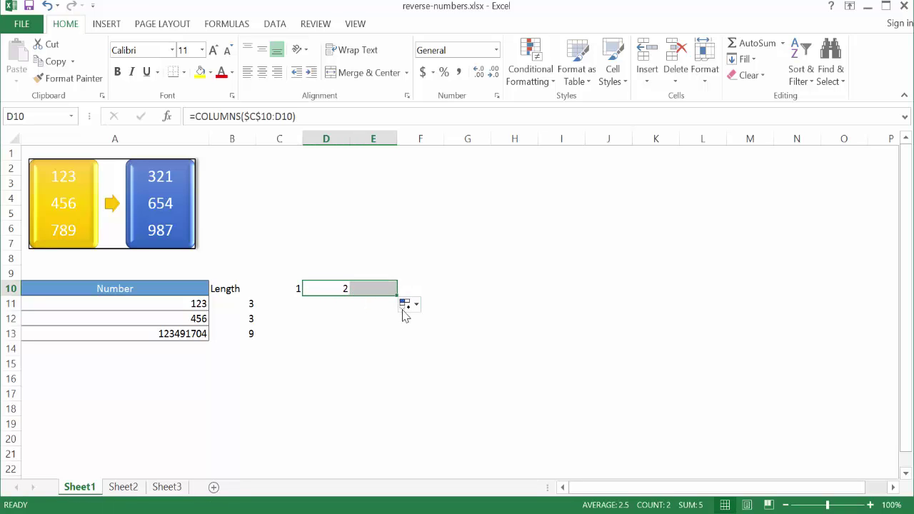
{"action": "left_click", "coordinate": [378, 287]}
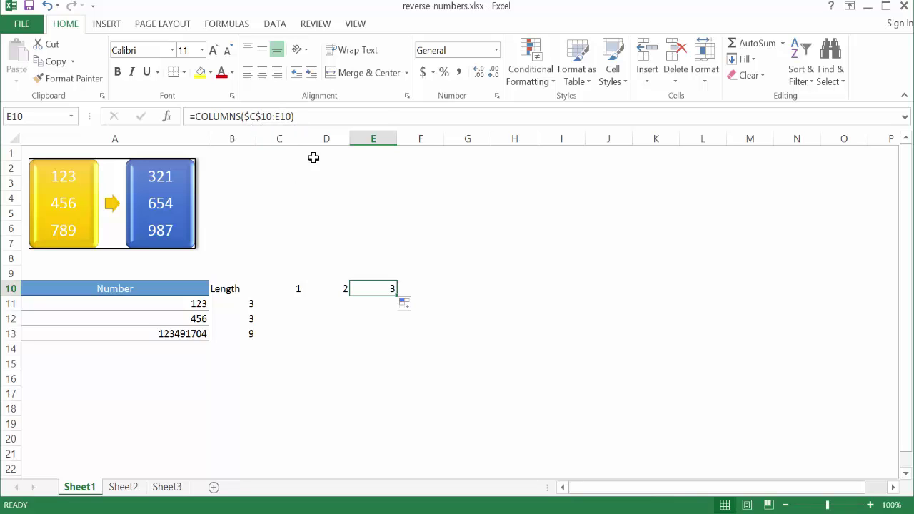
{"action": "left_click", "coordinate": [328, 291]}
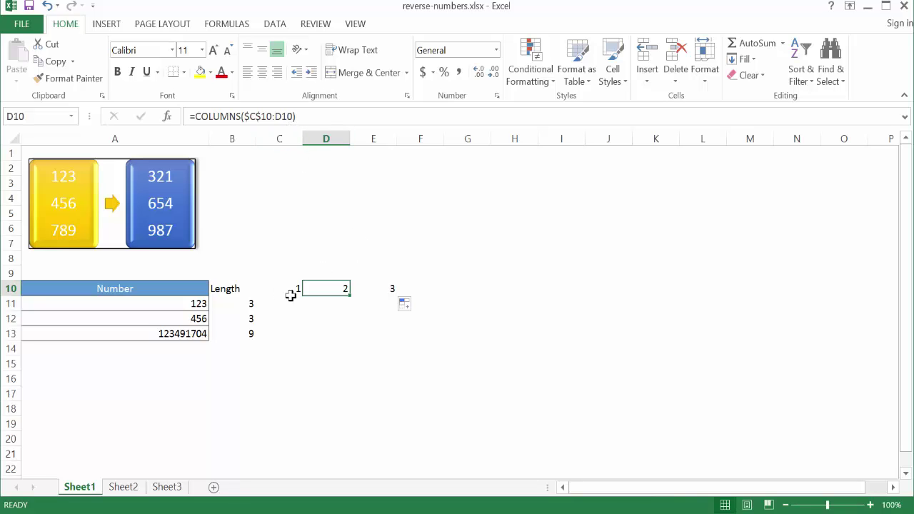
{"action": "left_click", "coordinate": [379, 289]}
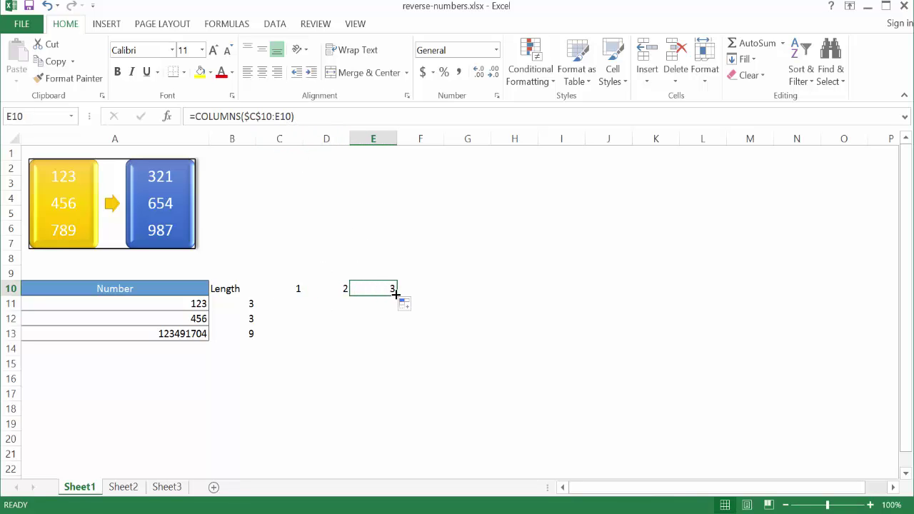
{"action": "left_click_drag", "start_coordinate": [397, 295], "coordinate": [655, 304]}
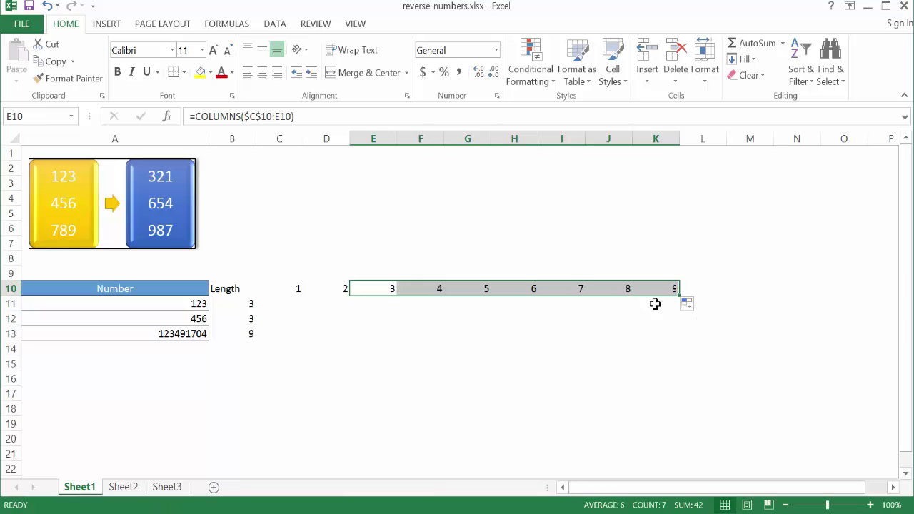
{"action": "left_click", "coordinate": [661, 290]}
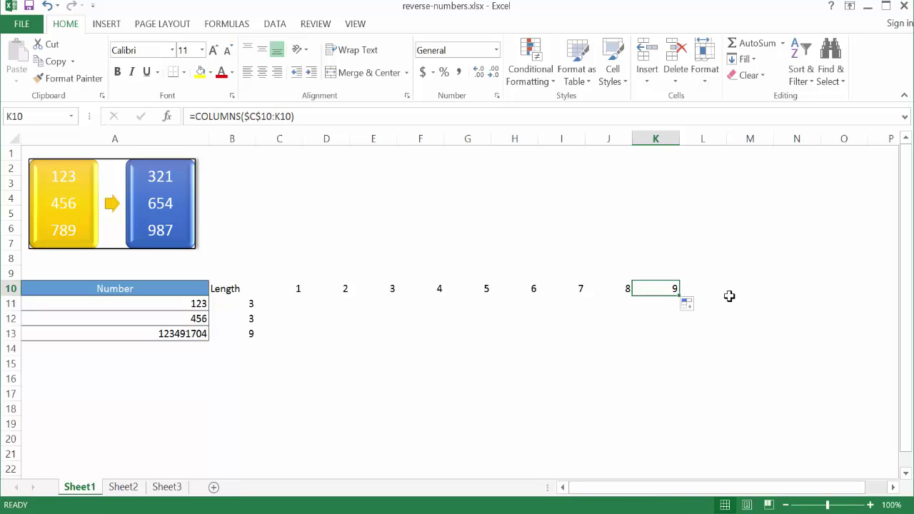
{"action": "left_click", "coordinate": [280, 307]}
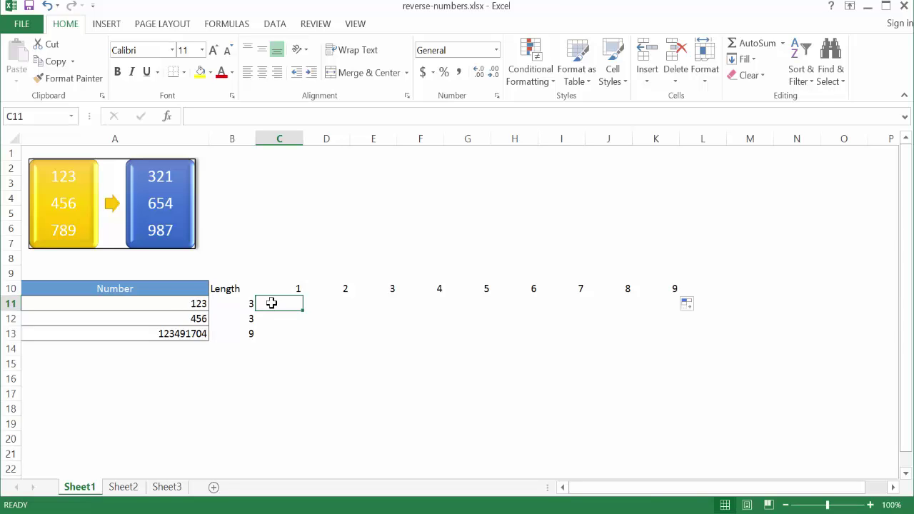
Start a MID formula in C11 using A11 as text and C10 as start position
{"action": "left_click", "coordinate": [326, 303]}
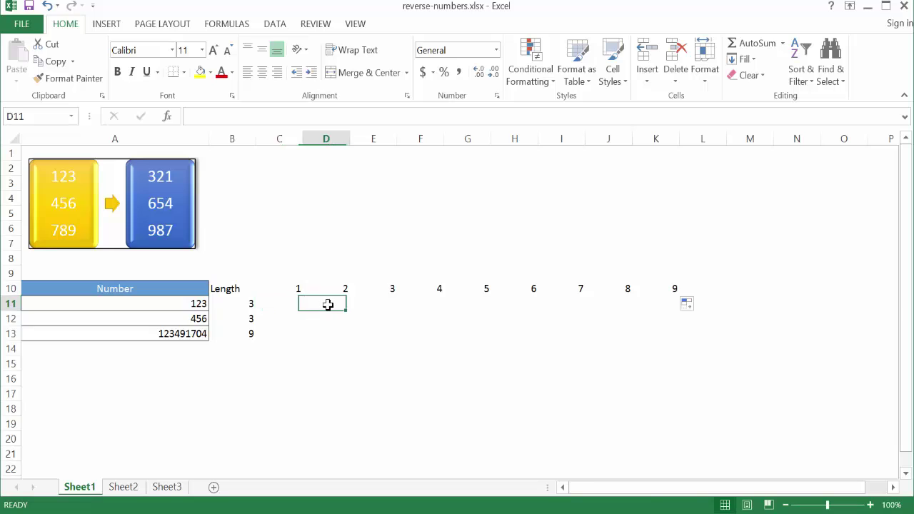
{"action": "left_click", "coordinate": [377, 303]}
{"action": "left_click", "coordinate": [287, 303]}
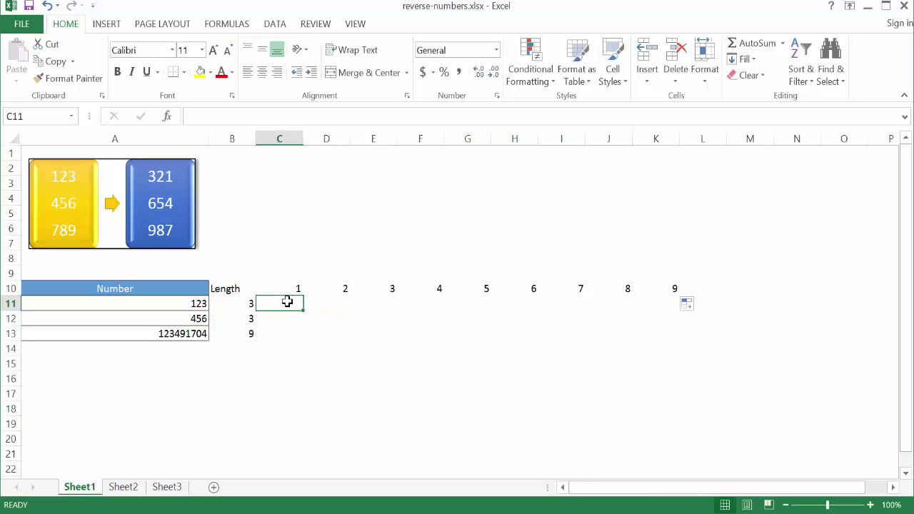
{"action": "type", "text": "="}
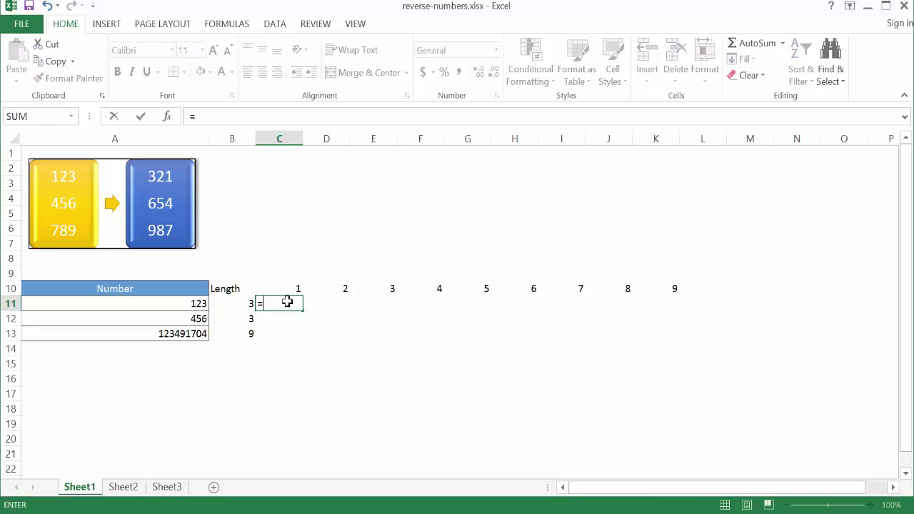
{"action": "type", "text": "mid"}
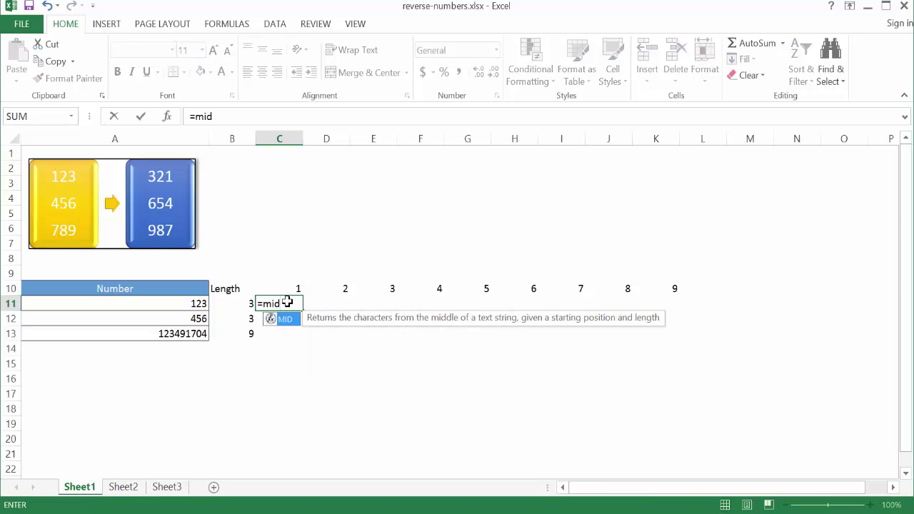
{"action": "type", "text": "("}
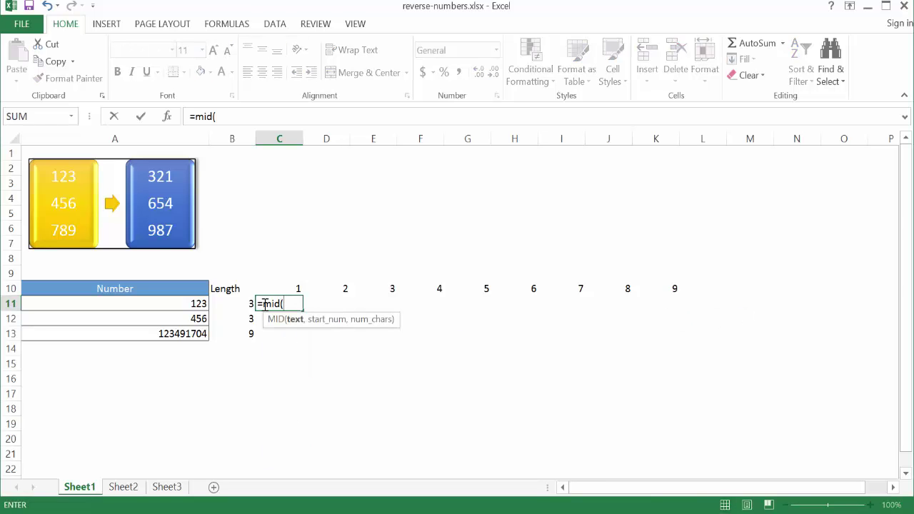
{"action": "left_click", "coordinate": [190, 303]}
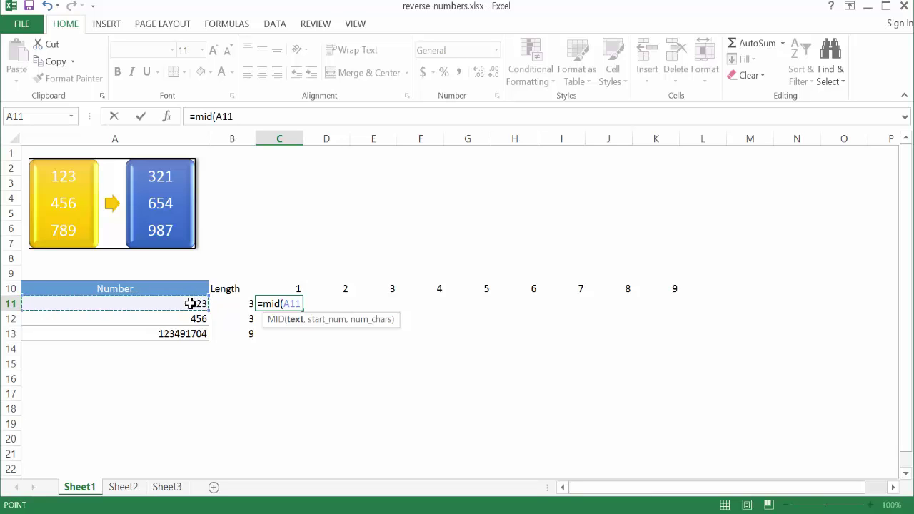
{"action": "type", "text": ","}
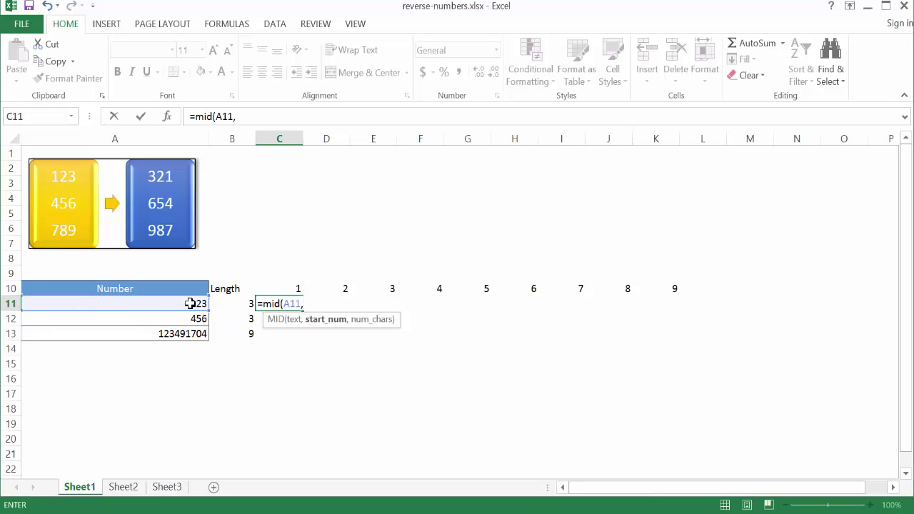
{"action": "left_click", "coordinate": [285, 288]}
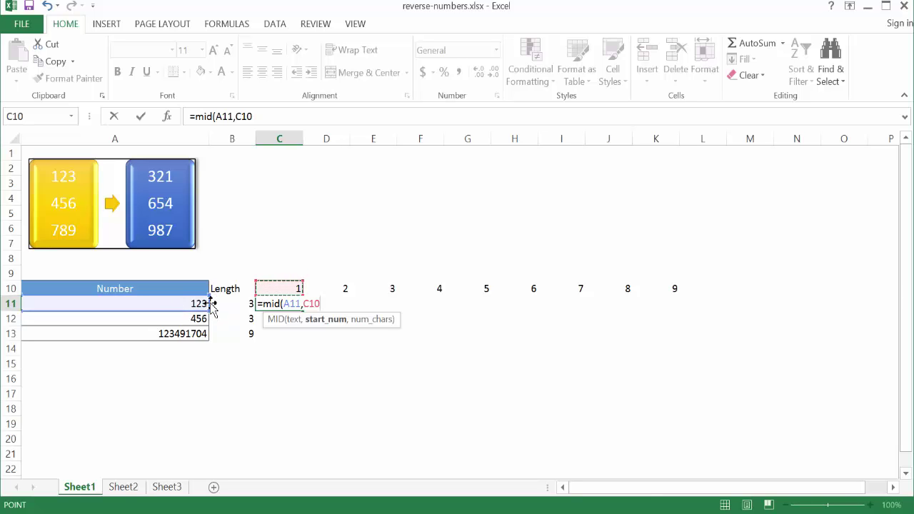
Lock the references as $A11 and C$10 and complete =MID($A11,C$10,1), returning 1
{"action": "left_click", "coordinate": [285, 304]}
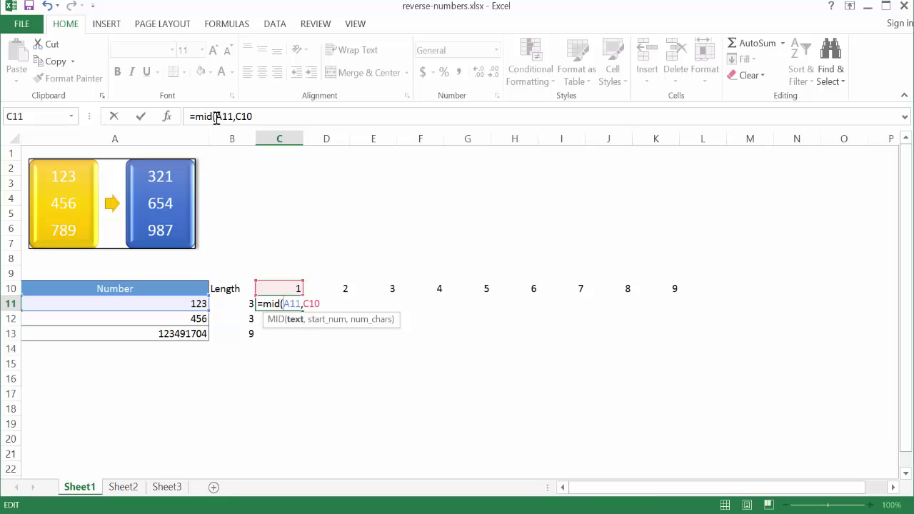
{"action": "key", "text": "F4"}
{"action": "key", "text": "F4"}
{"action": "key", "text": "F4"}
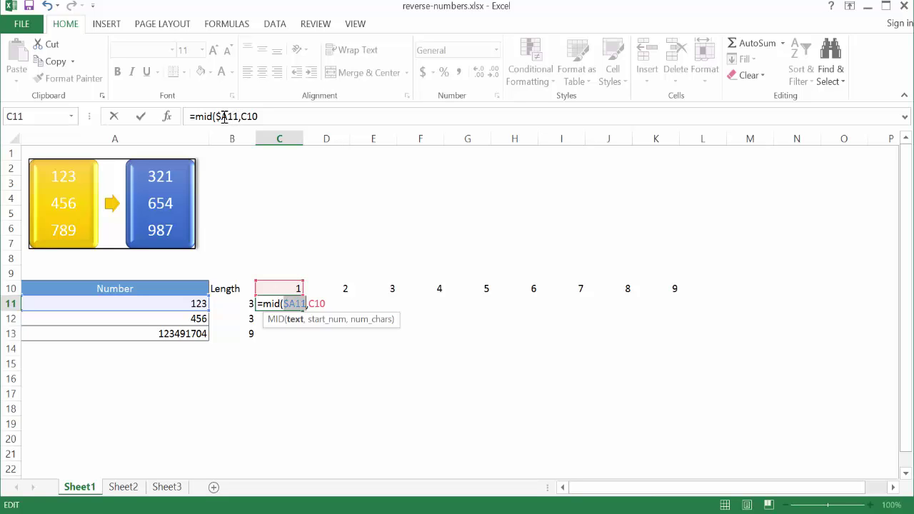
{"action": "left_click", "coordinate": [217, 117]}
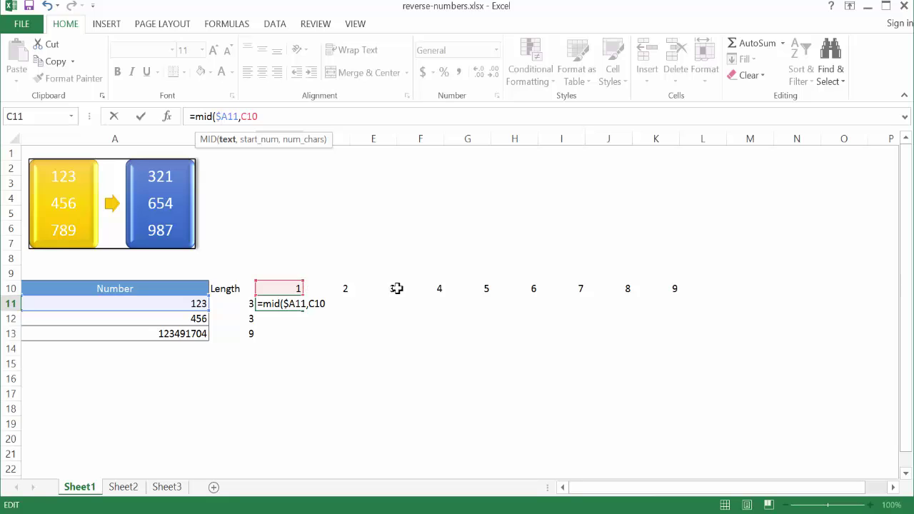
{"action": "left_click", "coordinate": [248, 117]}
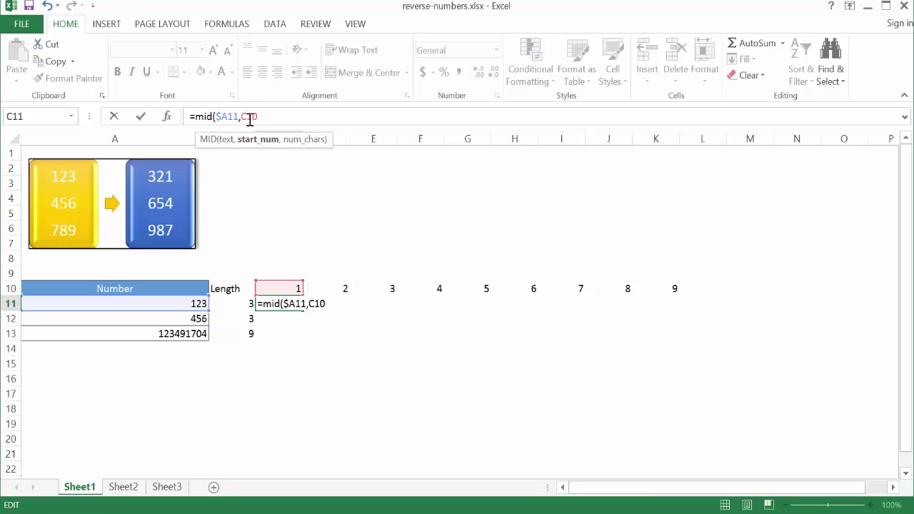
{"action": "type", "text": "$"}
{"action": "left_click", "coordinate": [294, 124]}
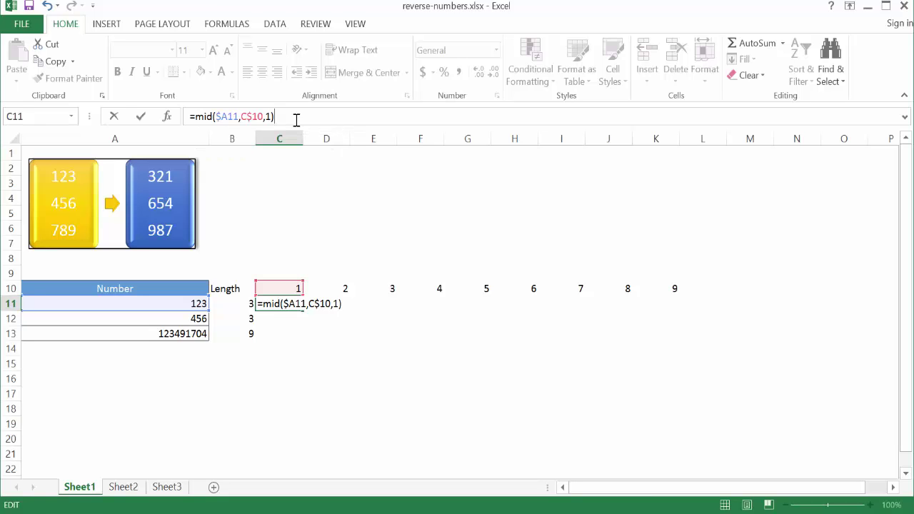
{"action": "key", "text": "Return"}
Fill the MID formula from C11 across to E11 and verify D11 and E11 return 2 and 3
{"action": "left_click", "coordinate": [271, 305]}
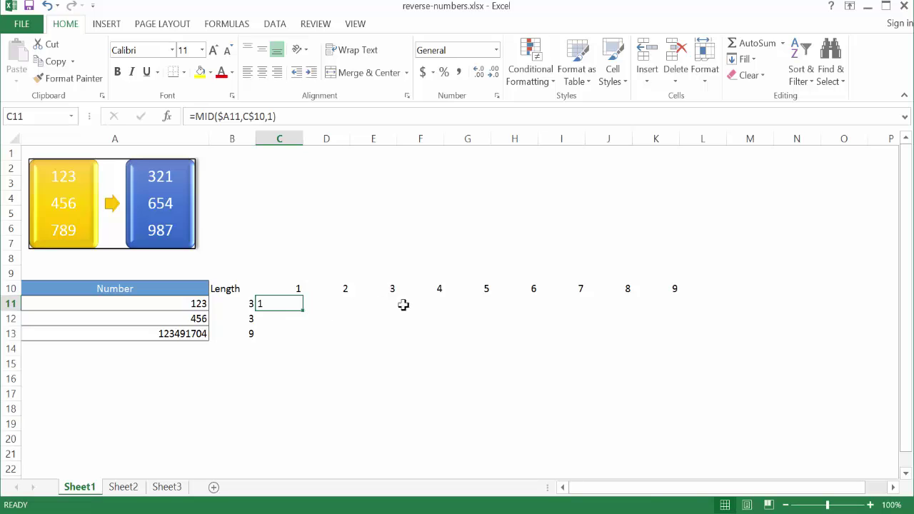
{"action": "left_click_drag", "start_coordinate": [305, 310], "coordinate": [389, 311]}
{"action": "left_click", "coordinate": [323, 305]}
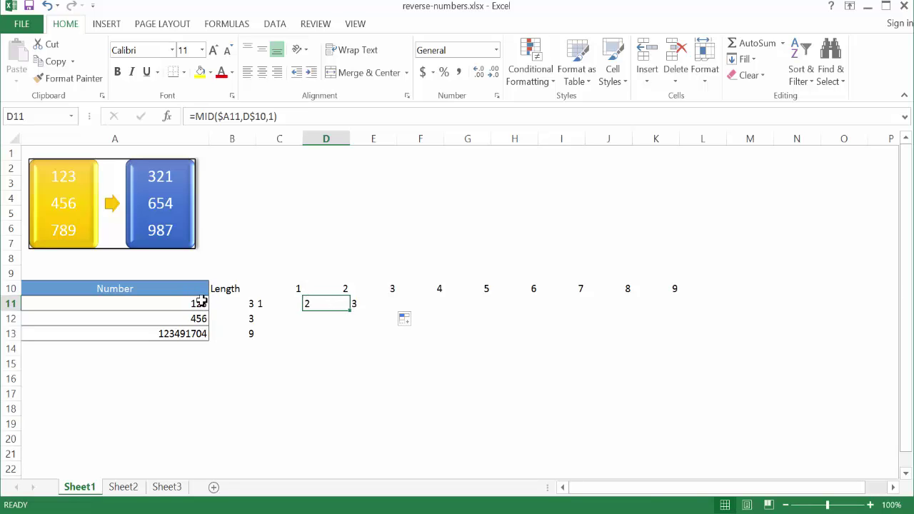
{"action": "left_click", "coordinate": [371, 304]}
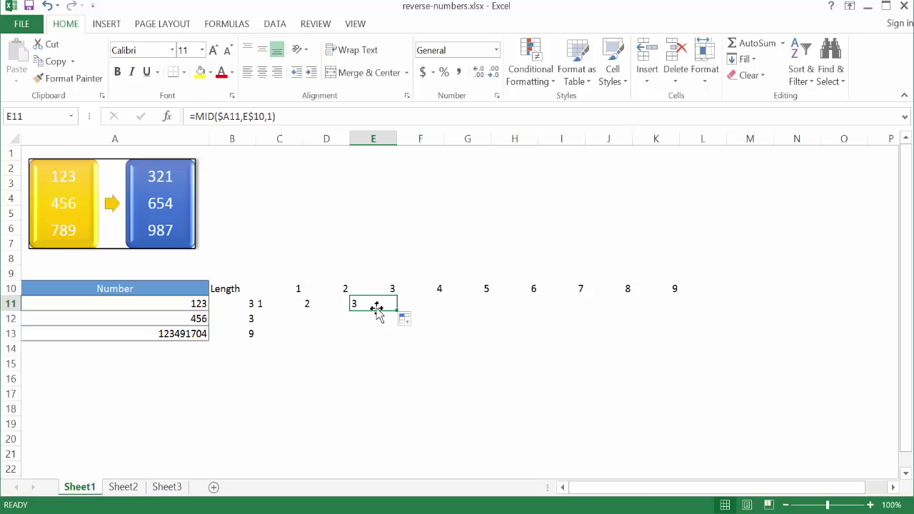
{"action": "left_click", "coordinate": [189, 303]}
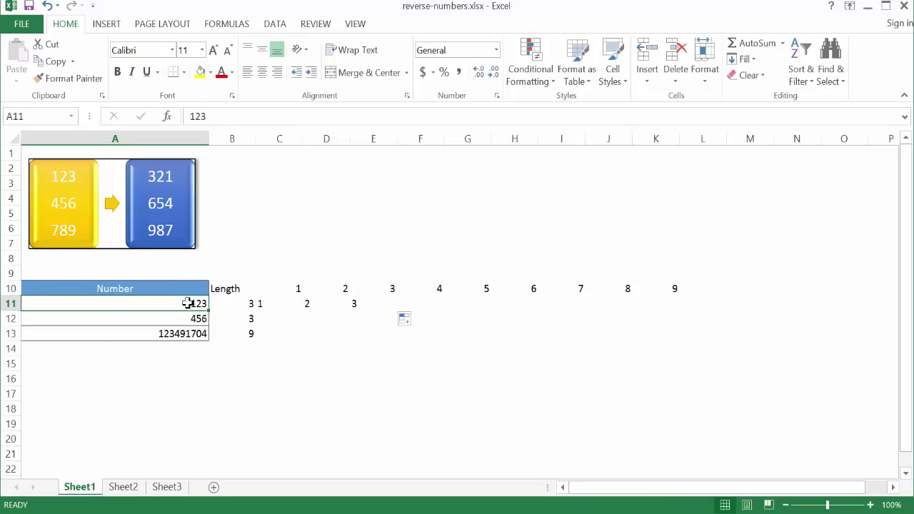
{"action": "left_click", "coordinate": [363, 304]}
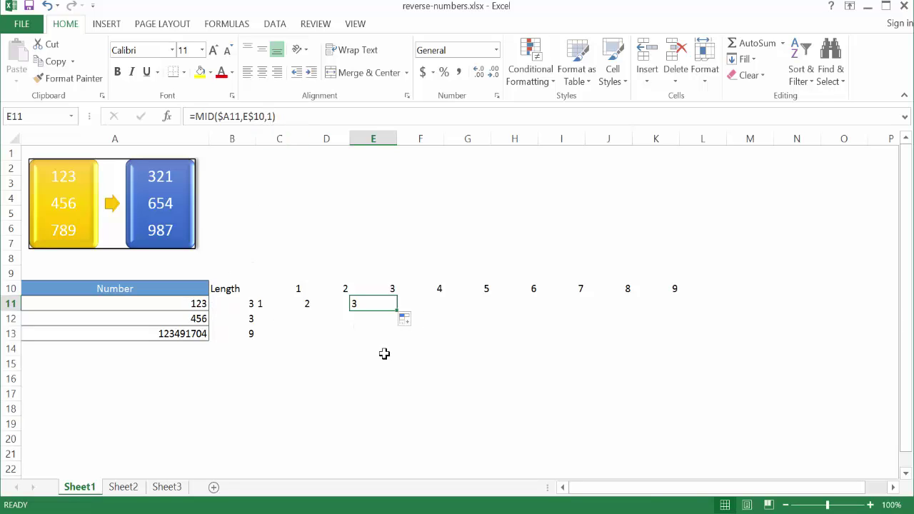
{"action": "left_click", "coordinate": [314, 332]}
{"action": "left_click", "coordinate": [268, 302]}
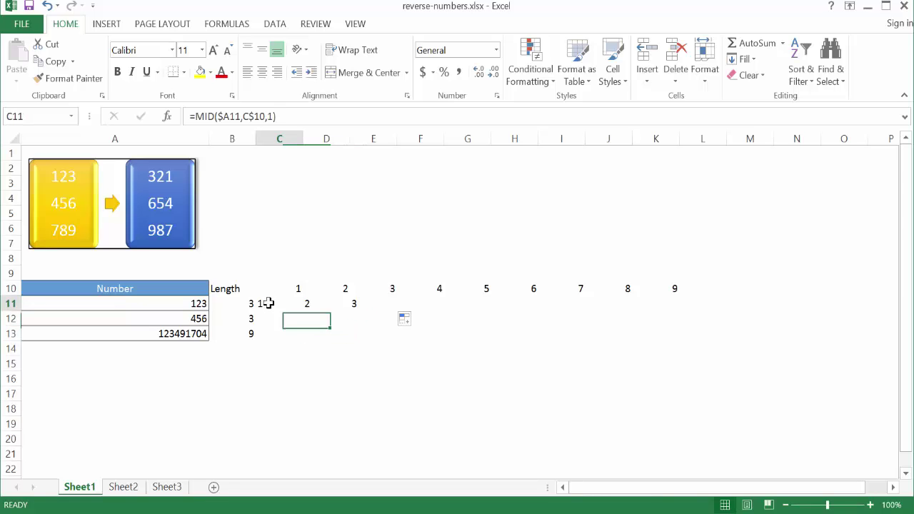
Fill the MID formulas down to row 13 and across to column K, checking K13
{"action": "left_click_drag", "start_coordinate": [303, 311], "coordinate": [302, 341]}
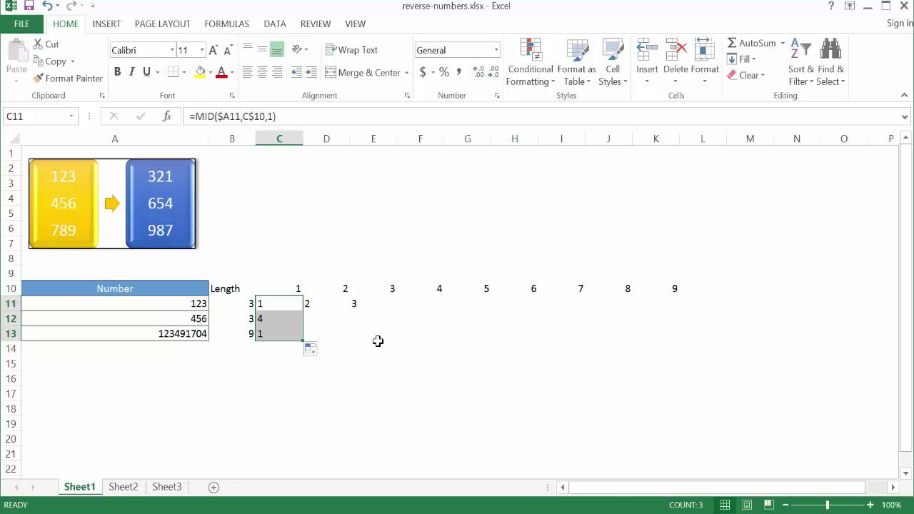
{"action": "left_click_drag", "start_coordinate": [302, 340], "coordinate": [679, 340]}
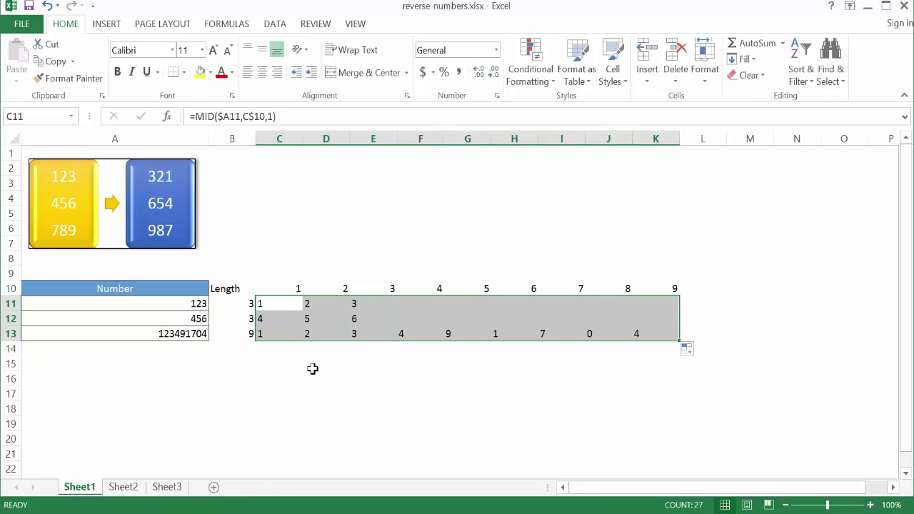
{"action": "left_click", "coordinate": [282, 304]}
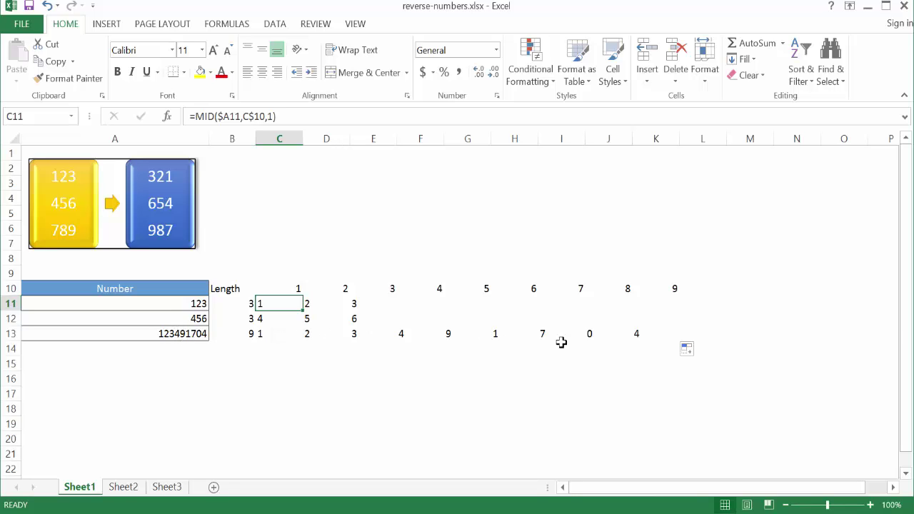
{"action": "left_click", "coordinate": [655, 367]}
{"action": "left_click", "coordinate": [633, 335]}
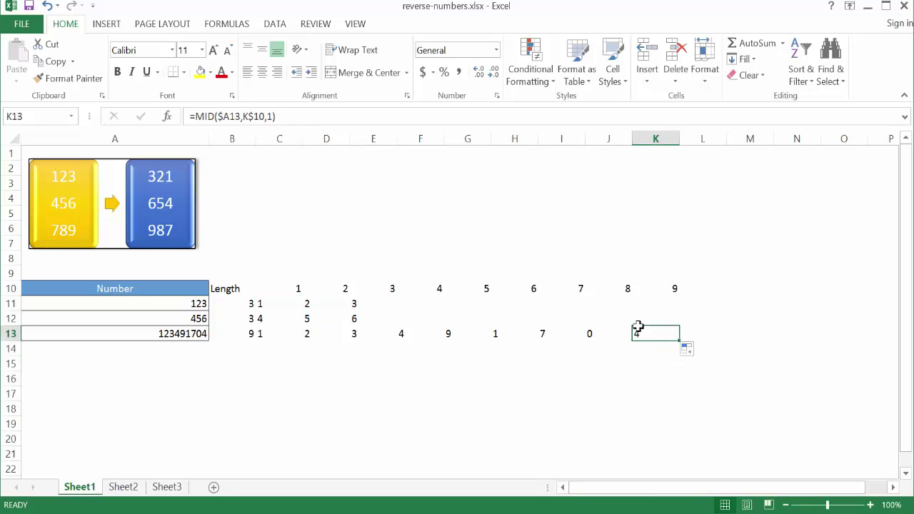
{"action": "key", "text": "ctrl+Up"}
{"action": "key", "text": "ctrl+Left"}
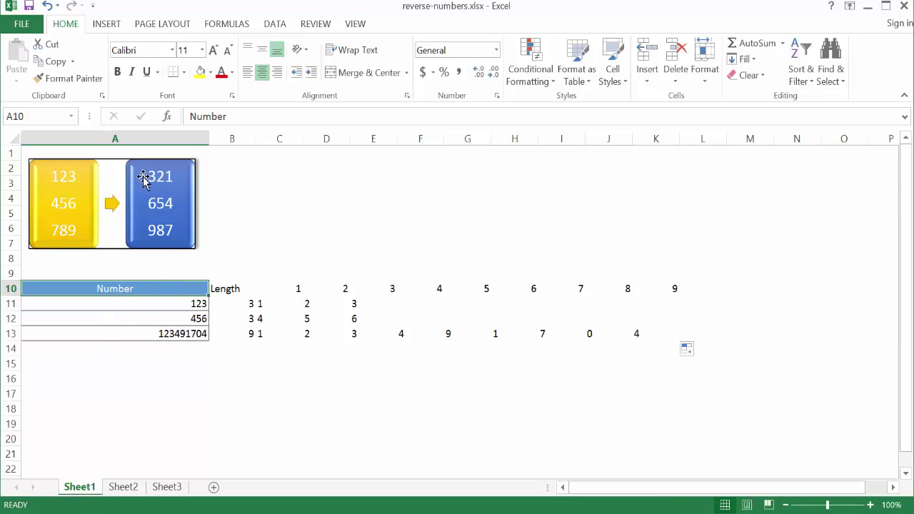
Format Painter the Number header style onto B10:K10 and A11's bordered style onto B11:K13
{"action": "left_click", "coordinate": [69, 80]}
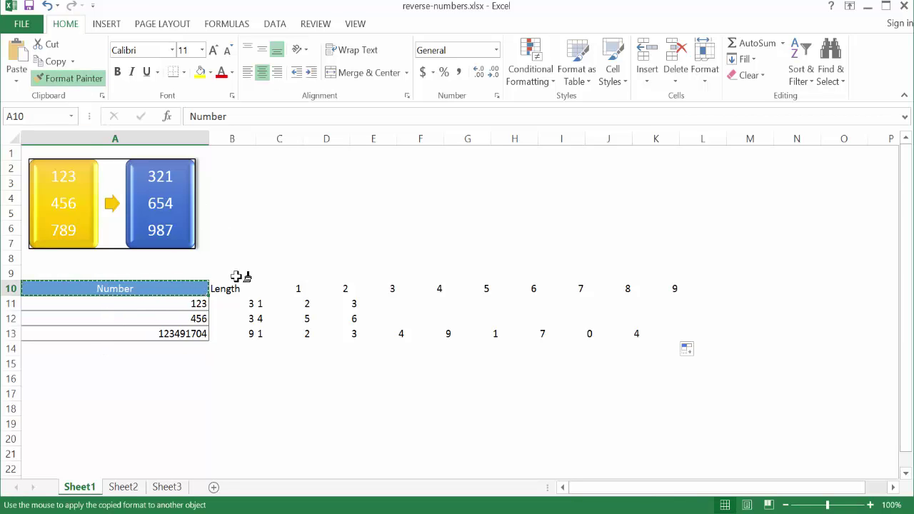
{"action": "mouse_move", "coordinate": [243, 288]}
{"action": "left_mouse_down"}
{"action": "mouse_move", "coordinate": [651, 292]}
{"action": "mouse_move", "coordinate": [636, 299]}
{"action": "left_mouse_up"}
{"action": "left_click", "coordinate": [172, 306]}
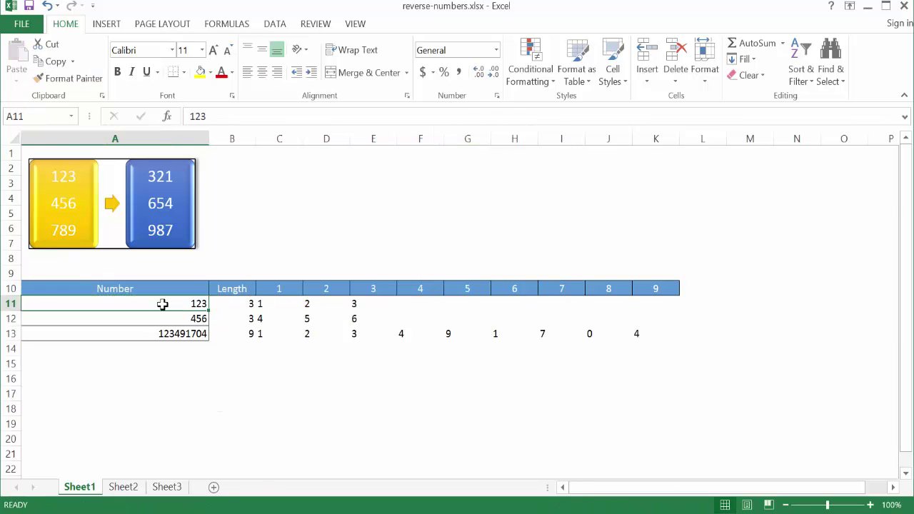
{"action": "left_click", "coordinate": [62, 80]}
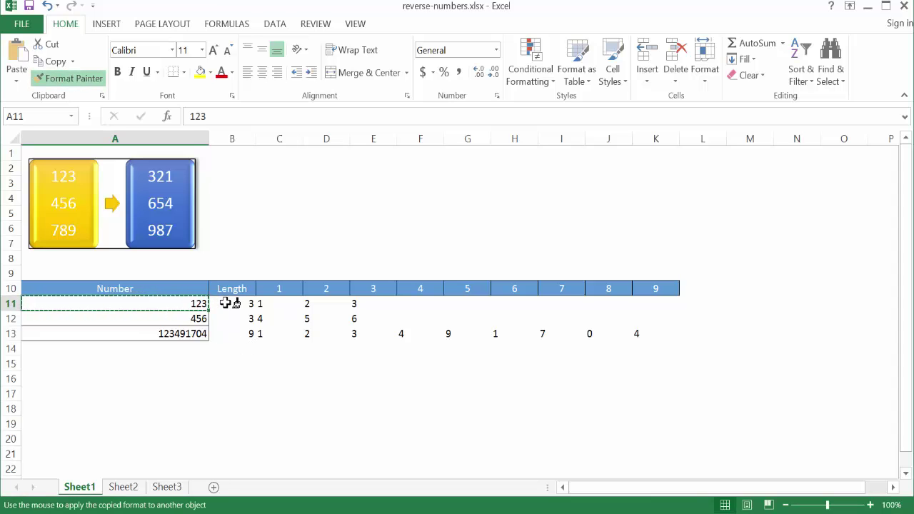
{"action": "mouse_move", "coordinate": [229, 303]}
{"action": "left_mouse_down"}
{"action": "mouse_move", "coordinate": [310, 322]}
{"action": "mouse_move", "coordinate": [652, 335]}
{"action": "left_mouse_up"}
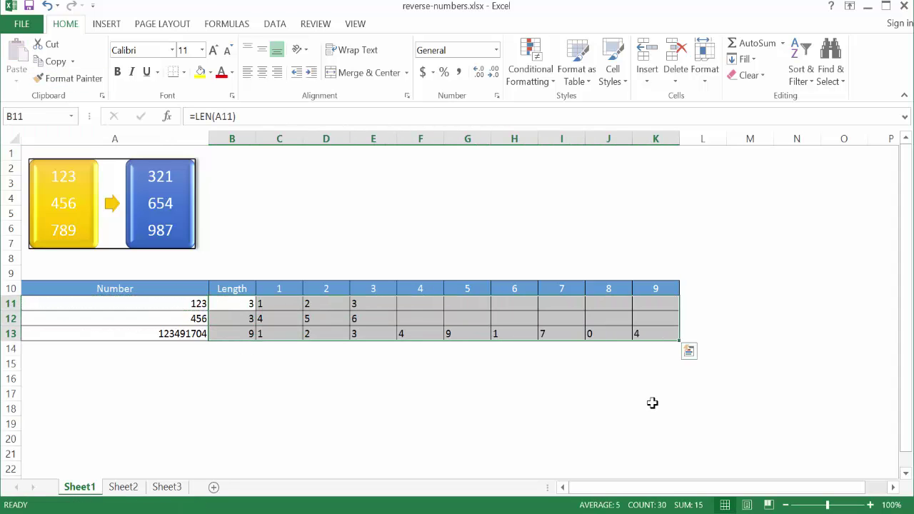
{"action": "left_click", "coordinate": [653, 403]}
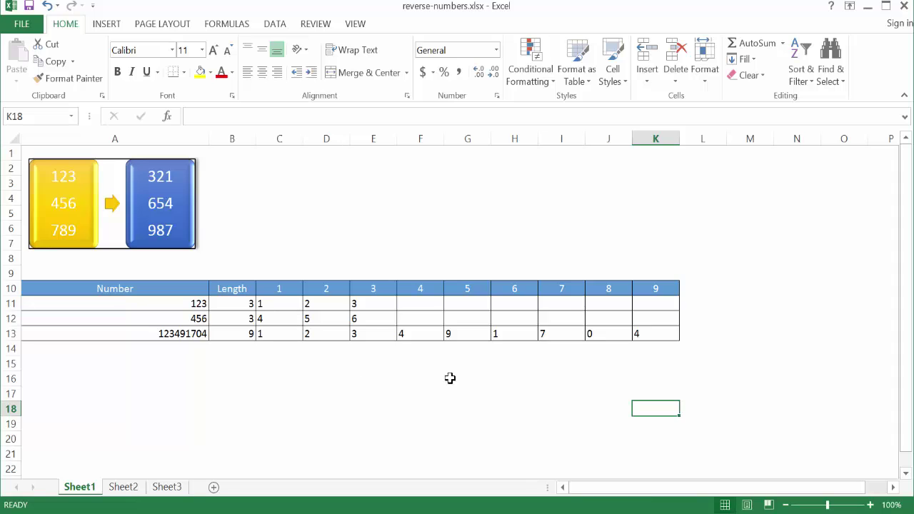
Copy the digit block C10:K13 and bring up Paste Special at Sheet2's cell A1
{"action": "left_click", "coordinate": [279, 289]}
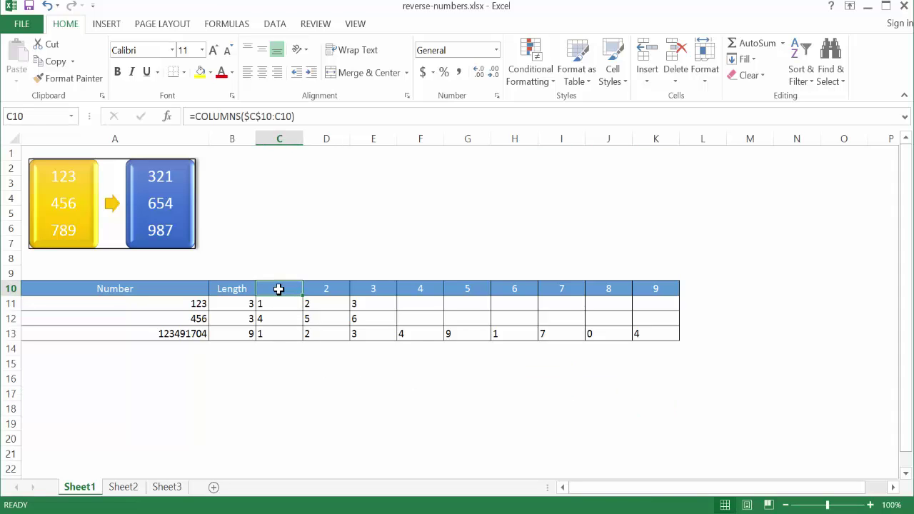
{"action": "left_click_drag", "start_coordinate": [279, 288], "coordinate": [677, 328]}
{"action": "key", "text": "ctrl+c"}
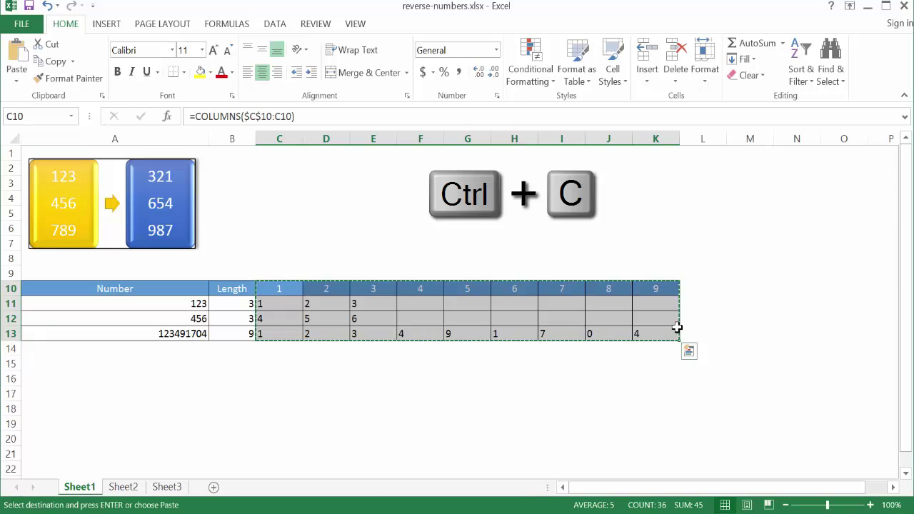
{"action": "left_click", "coordinate": [123, 487]}
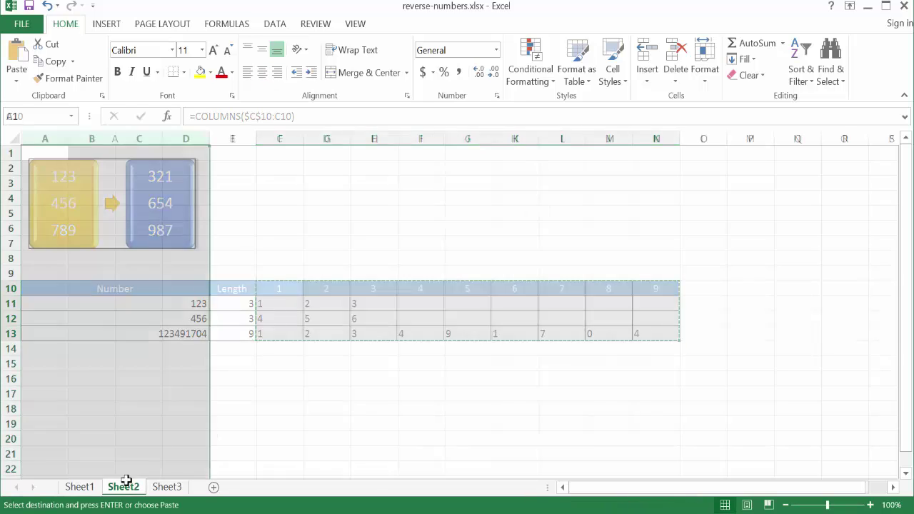
{"action": "left_click", "coordinate": [50, 153]}
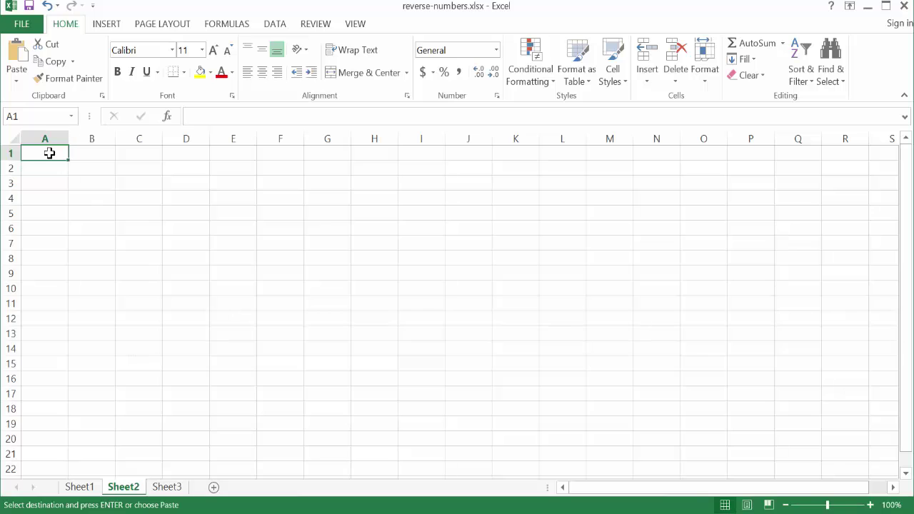
{"action": "left_click", "coordinate": [17, 80]}
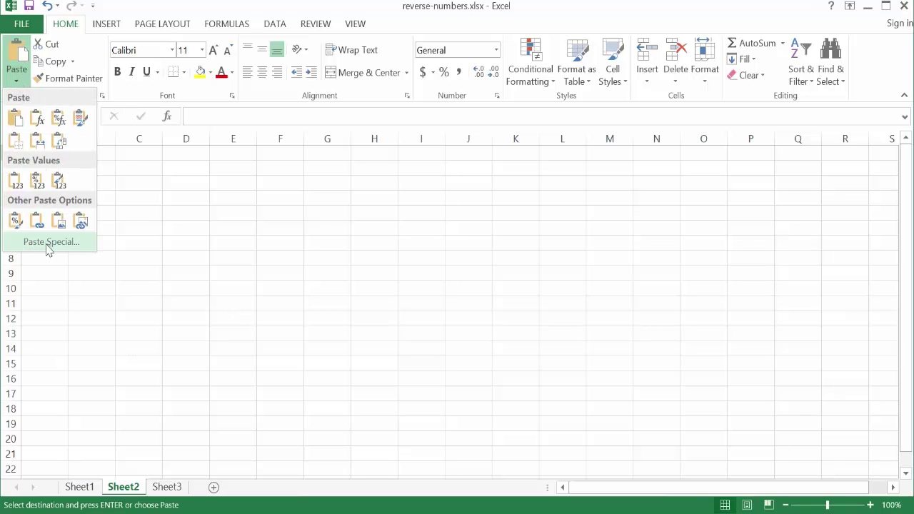
{"action": "left_click", "coordinate": [48, 243]}
Paste the digits as transposed values into Sheet2's A1:D9, positions 1–9 down column A
{"action": "left_click", "coordinate": [242, 182]}
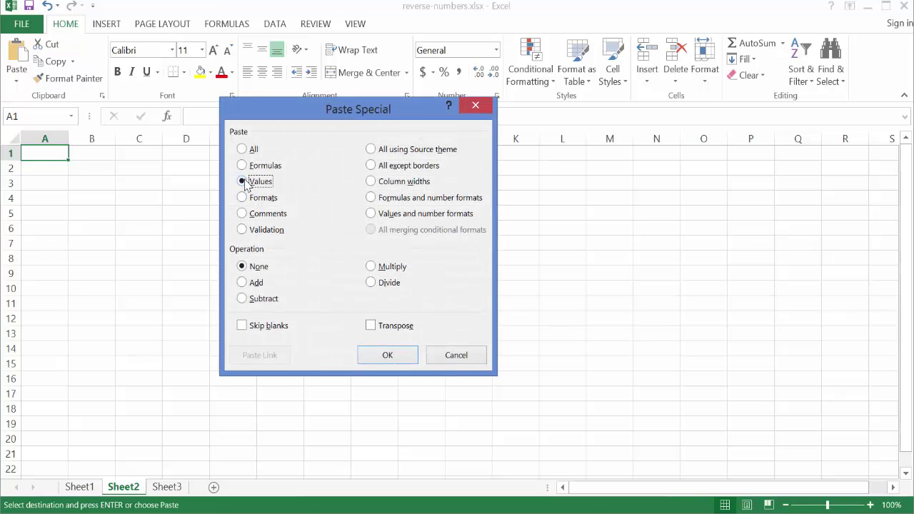
{"action": "left_click", "coordinate": [371, 327]}
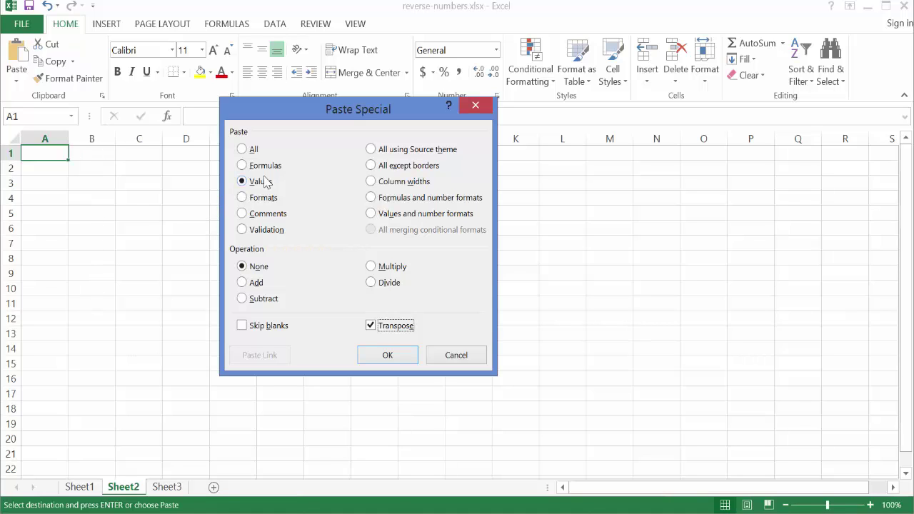
{"action": "left_click", "coordinate": [383, 355]}
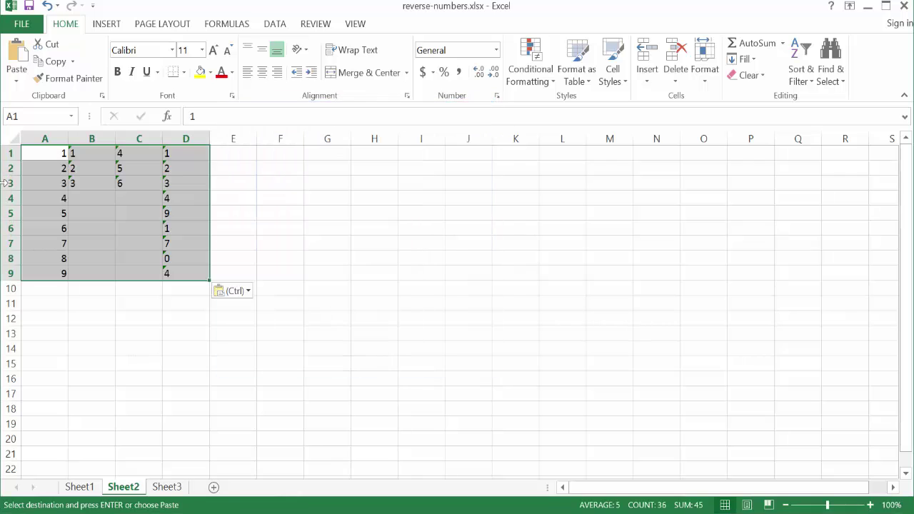
{"action": "left_click", "coordinate": [170, 332]}
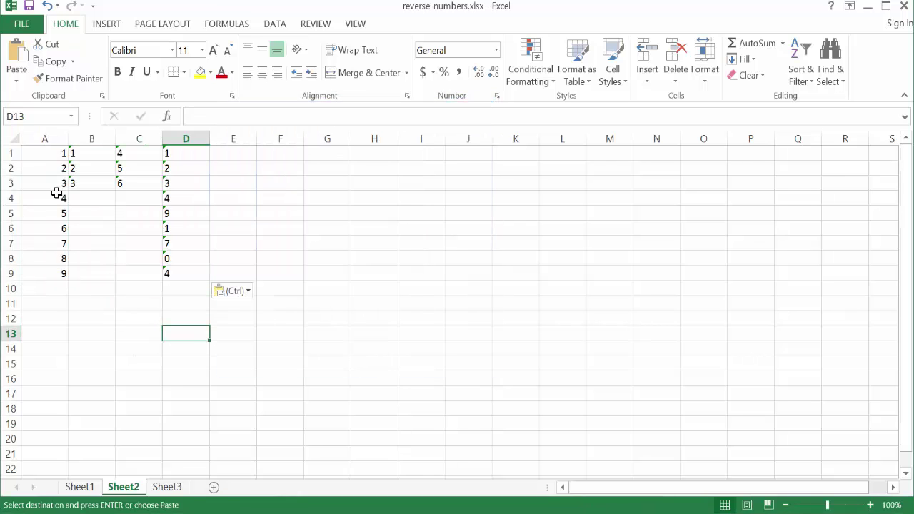
{"action": "left_click", "coordinate": [79, 487]}
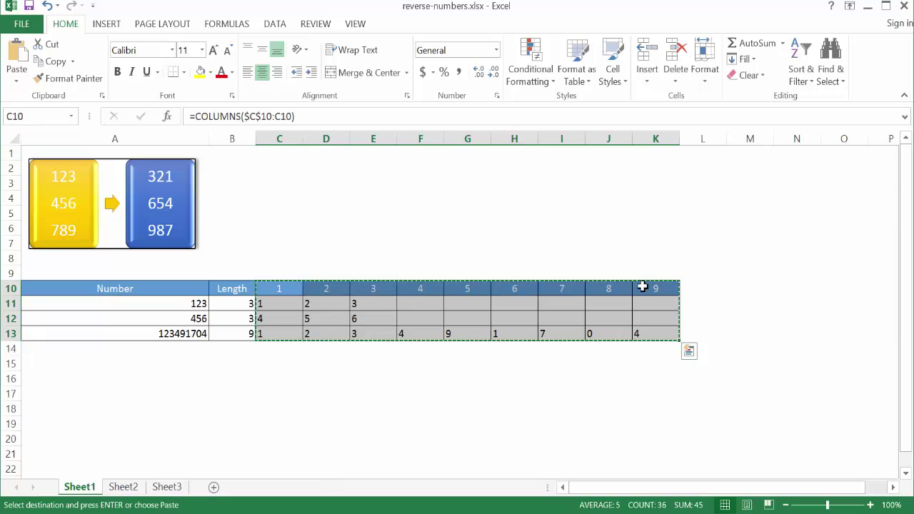
{"action": "left_click", "coordinate": [123, 487]}
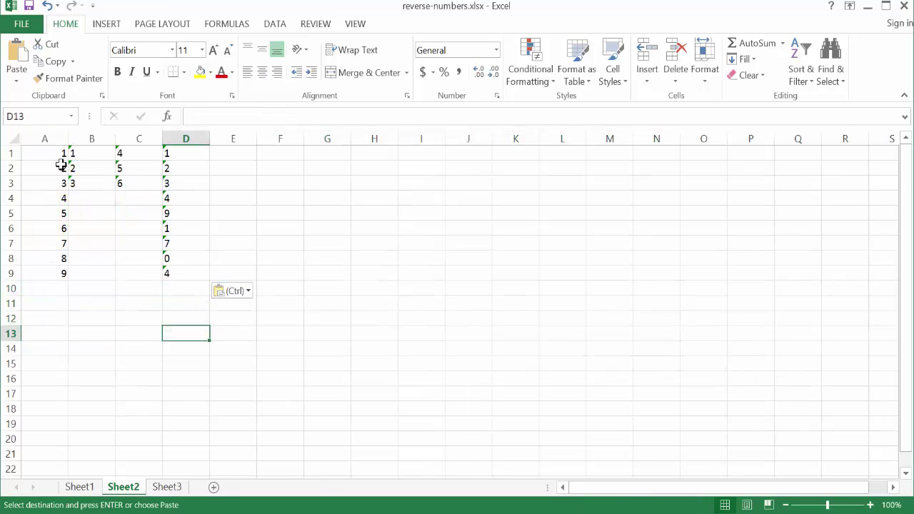
Custom-sort A1:D9 by Column A, Largest to Smallest
{"action": "left_click_drag", "start_coordinate": [173, 276], "coordinate": [33, 155]}
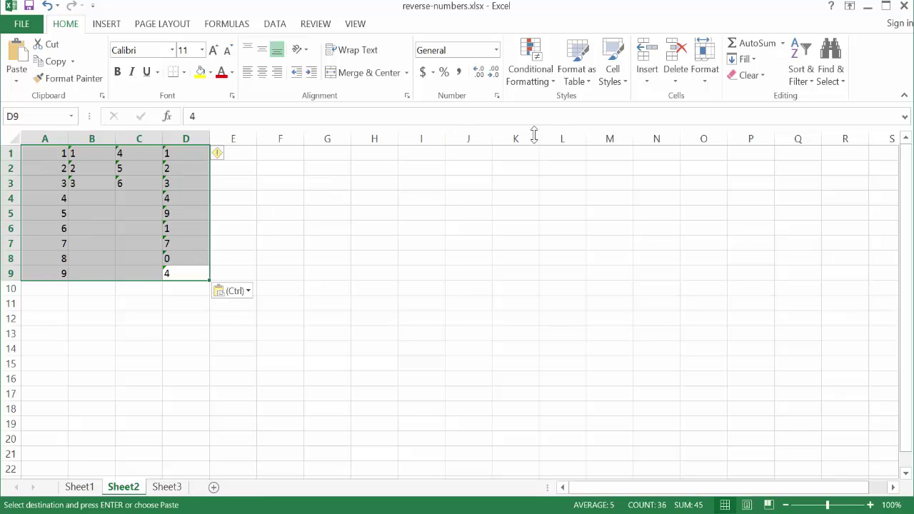
{"action": "left_click", "coordinate": [800, 76]}
{"action": "left_click", "coordinate": [825, 139]}
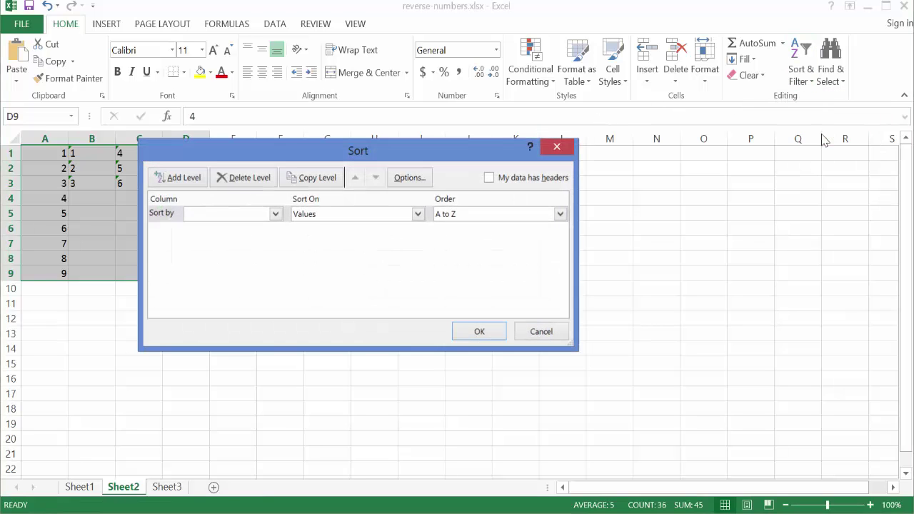
{"action": "left_click", "coordinate": [276, 214]}
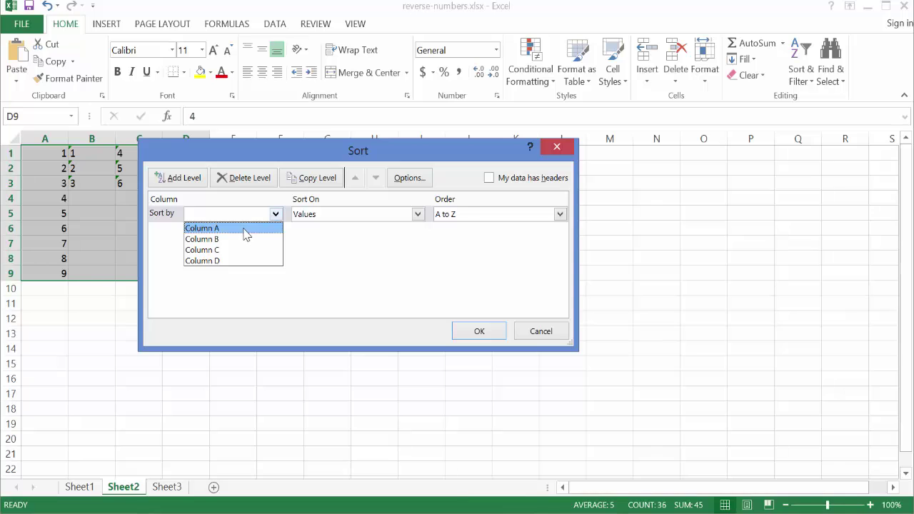
{"action": "left_click", "coordinate": [245, 229]}
{"action": "left_click", "coordinate": [480, 216]}
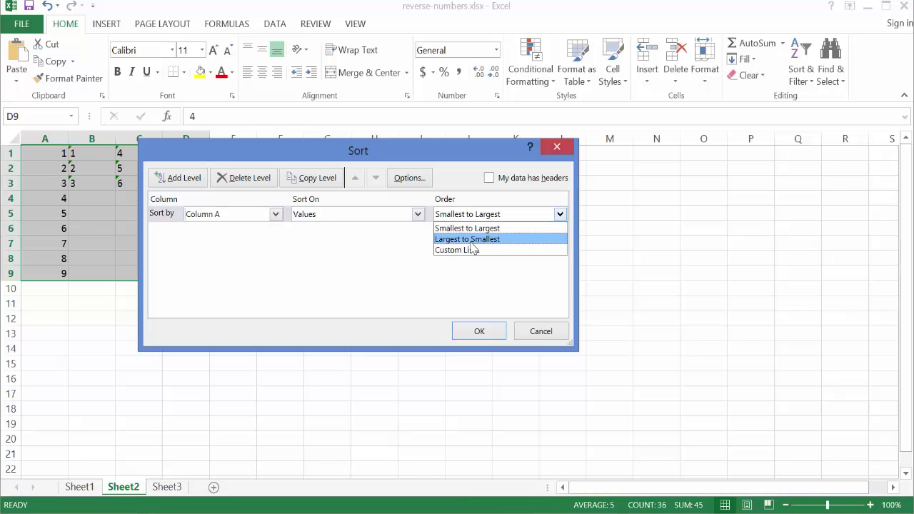
{"action": "left_click", "coordinate": [474, 240]}
{"action": "left_click", "coordinate": [480, 332]}
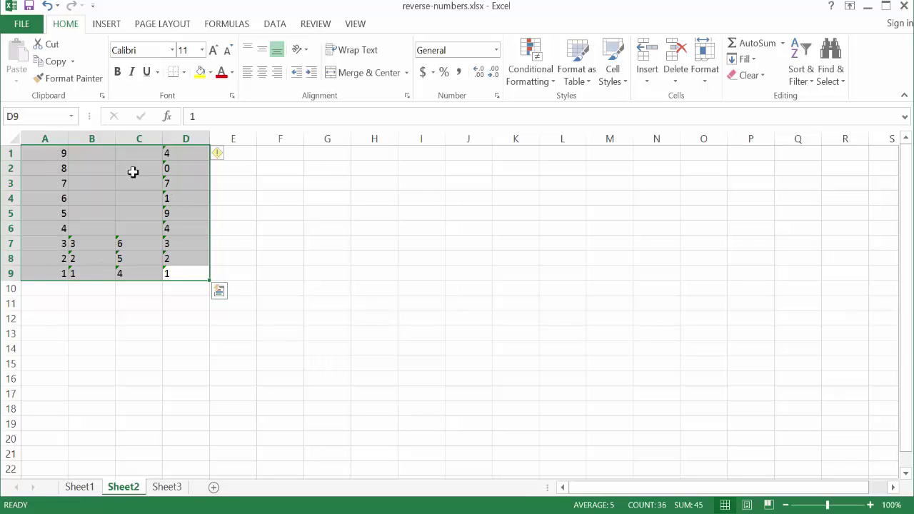
Copy the reversed digits in B1:D9
{"action": "left_click_drag", "start_coordinate": [88, 155], "coordinate": [188, 270]}
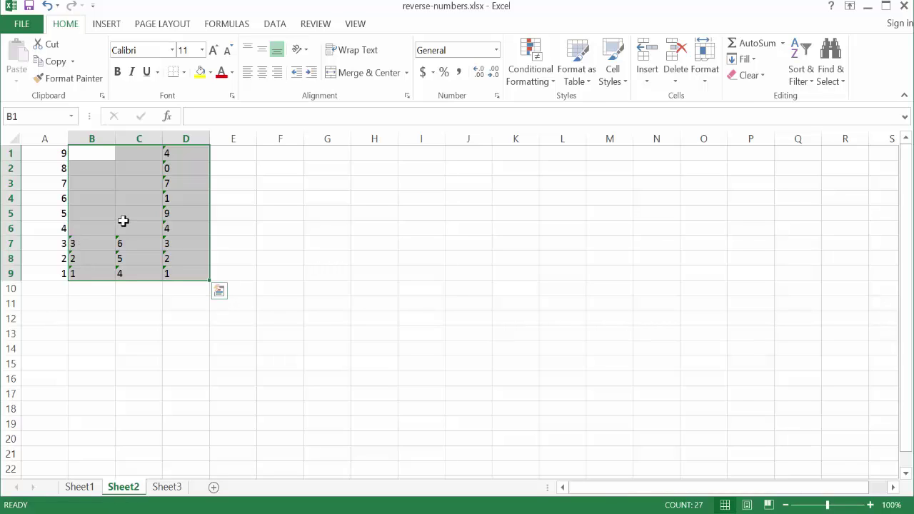
{"action": "left_click_drag", "start_coordinate": [84, 157], "coordinate": [186, 273]}
{"action": "left_click", "coordinate": [54, 63]}
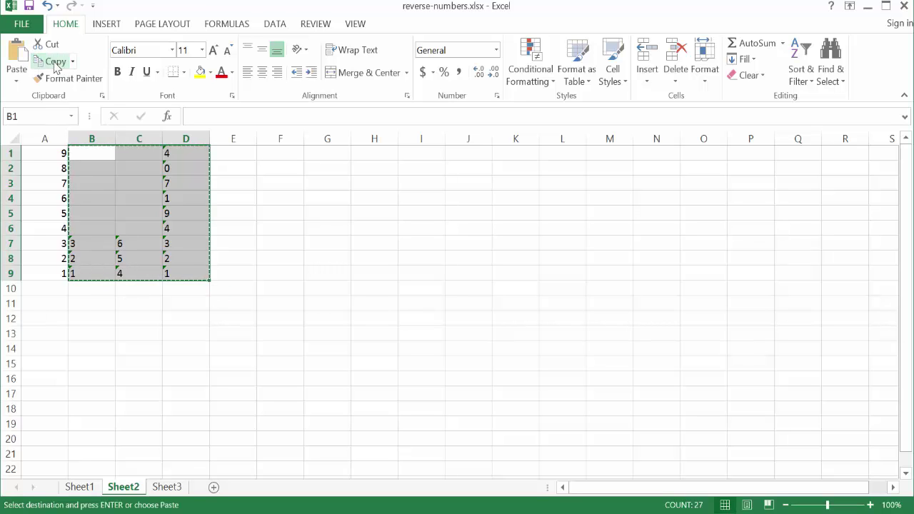
Paste the digits transposed into rows starting at A1 on Sheet3
{"action": "left_click", "coordinate": [182, 488]}
{"action": "left_click", "coordinate": [54, 156]}
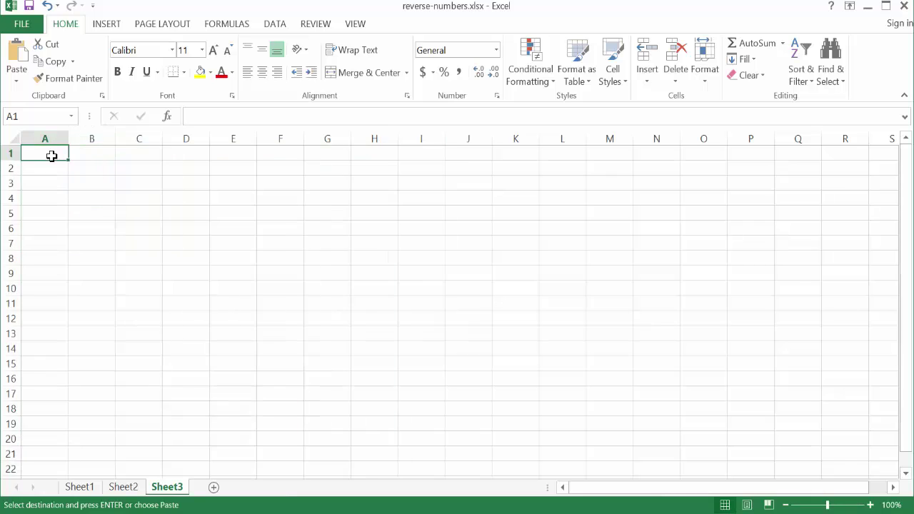
{"action": "left_click", "coordinate": [21, 74]}
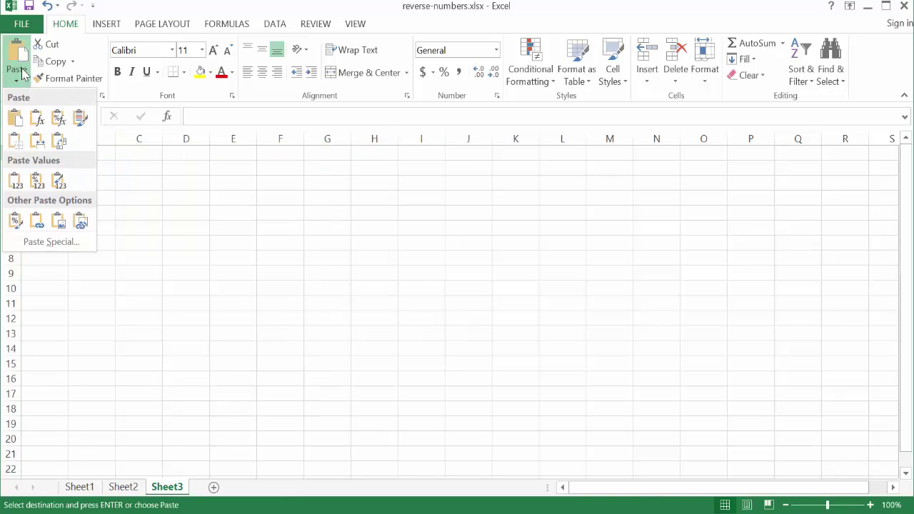
{"action": "left_click", "coordinate": [60, 140]}
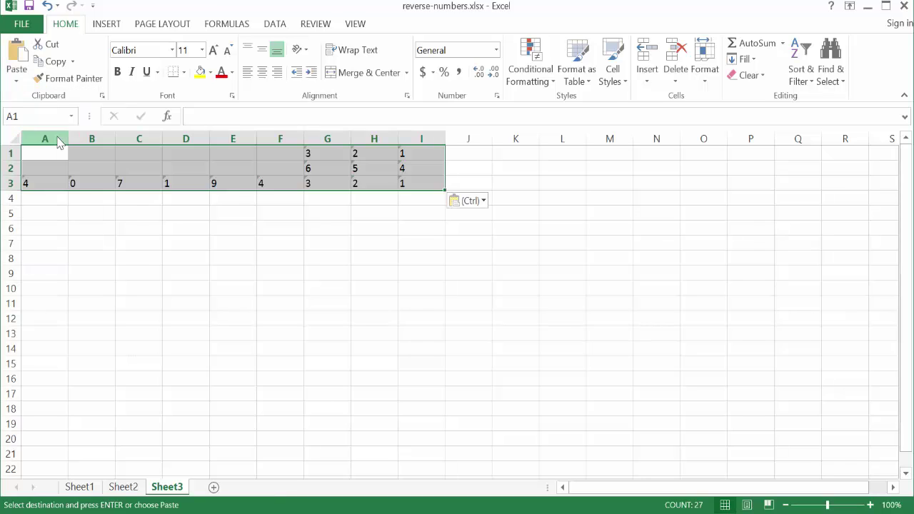
{"action": "left_click", "coordinate": [239, 218]}
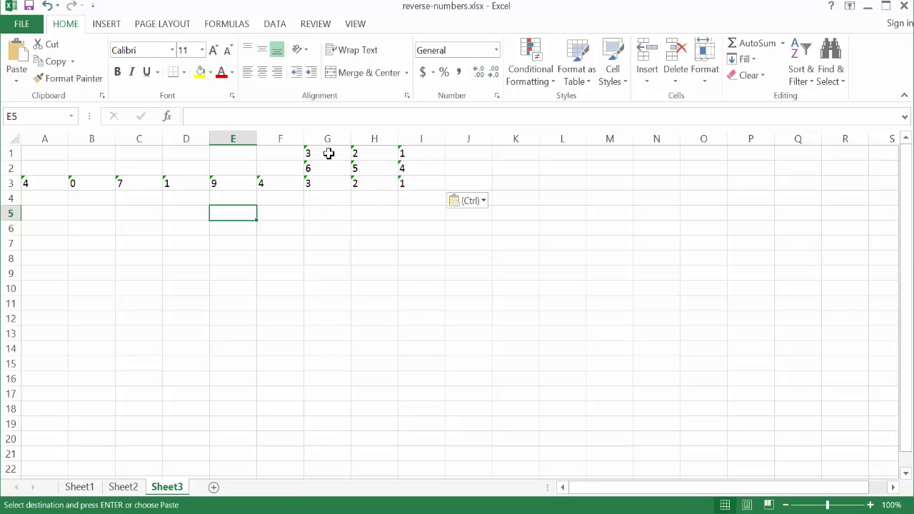
Select the transposed block A1:I3 and copy it
{"action": "key", "text": "Down"}
{"action": "key", "text": "Down"}
{"action": "key", "text": "Down"}
{"action": "key", "text": "Down"}
{"action": "key", "text": "Down"}
{"action": "key", "text": "Left"}
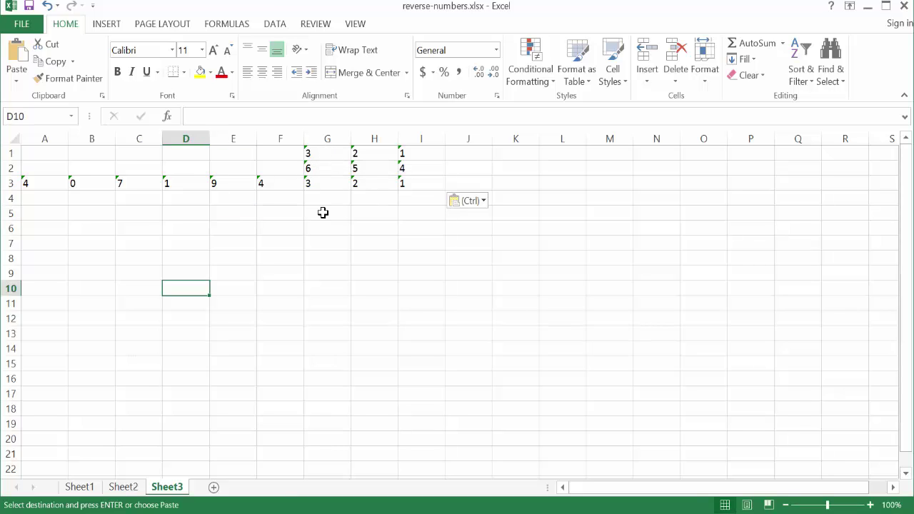
{"action": "left_click_drag", "start_coordinate": [420, 184], "coordinate": [44, 155]}
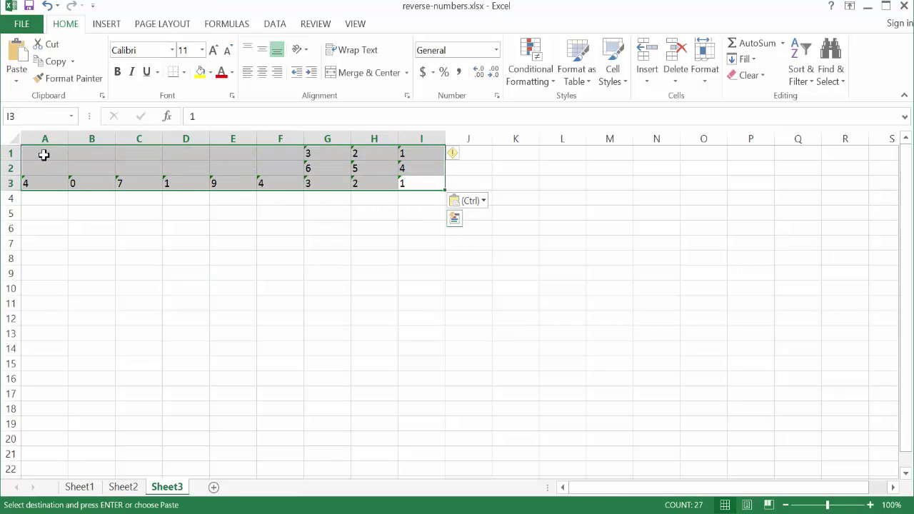
{"action": "left_click", "coordinate": [52, 61]}
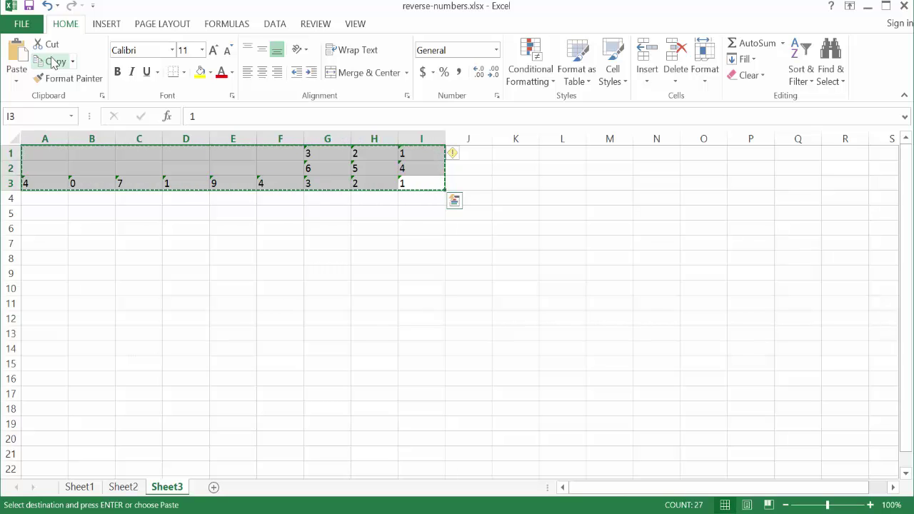
Paste the copied digit rows into a blank Notepad document
{"action": "key", "text": "alt+Tab"}
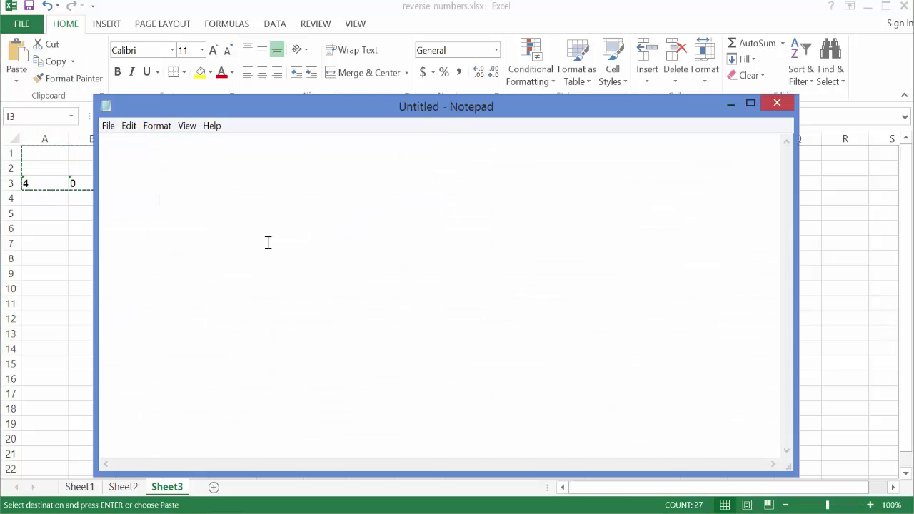
{"action": "left_click", "coordinate": [129, 126]}
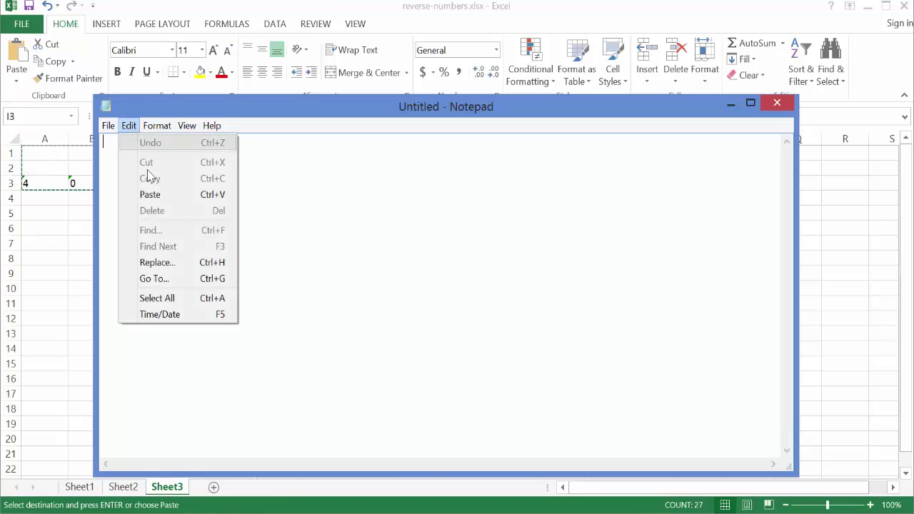
{"action": "left_click", "coordinate": [151, 195]}
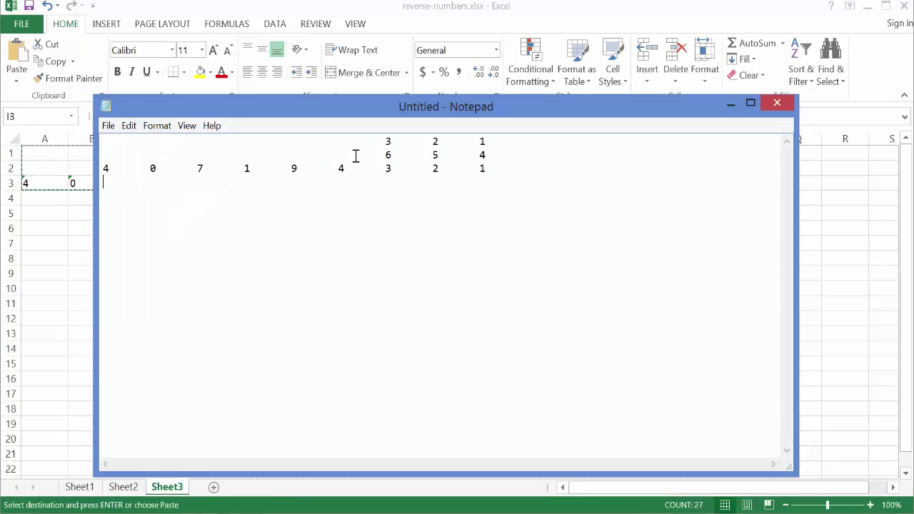
Save the text as test.txt on the Desktop and close Notepad
{"action": "left_click", "coordinate": [108, 127]}
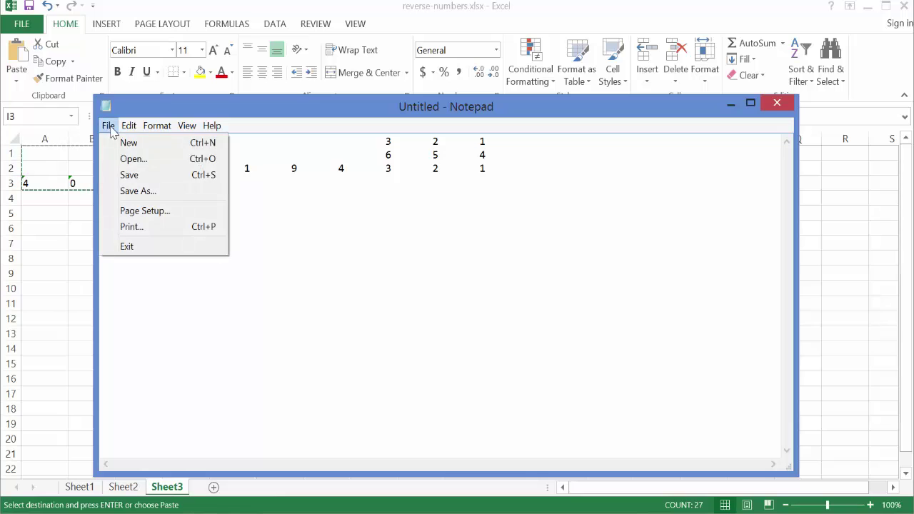
{"action": "left_click", "coordinate": [141, 180]}
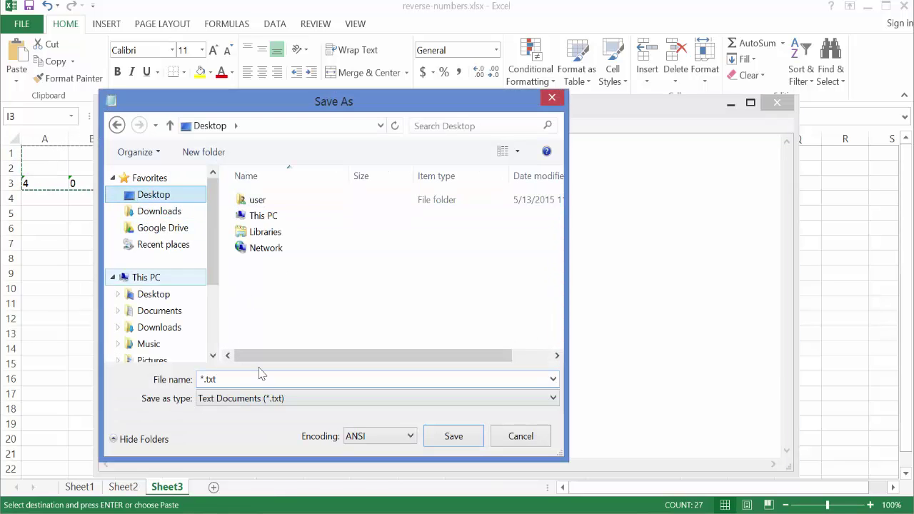
{"action": "type", "text": "test"}
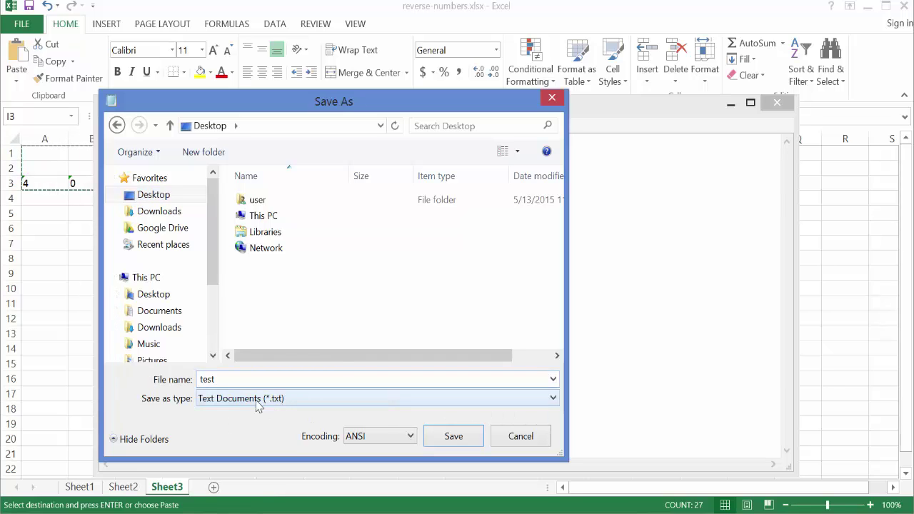
{"action": "left_click", "coordinate": [478, 436]}
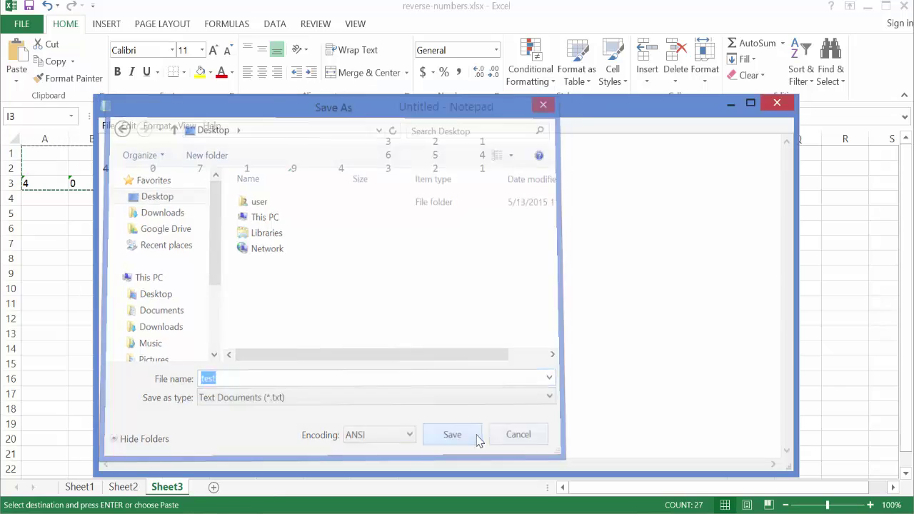
{"action": "left_click", "coordinate": [778, 104]}
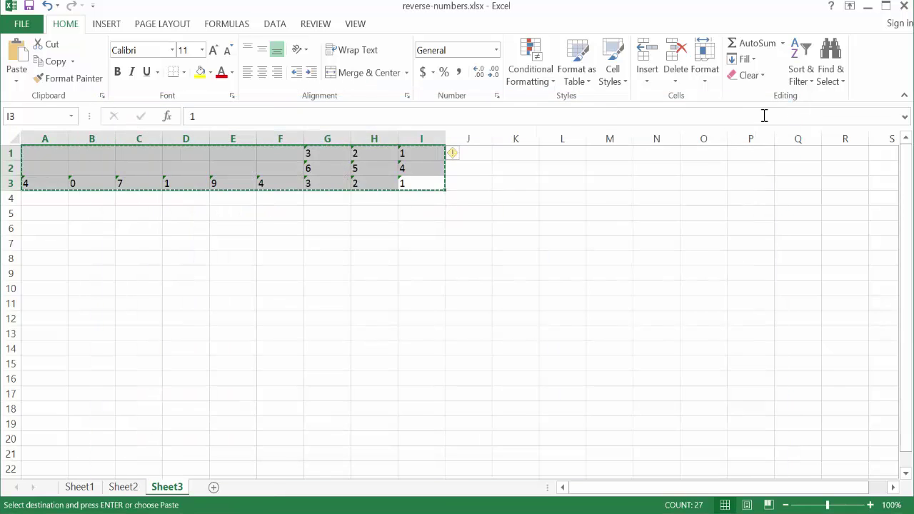
{"action": "left_click", "coordinate": [562, 230]}
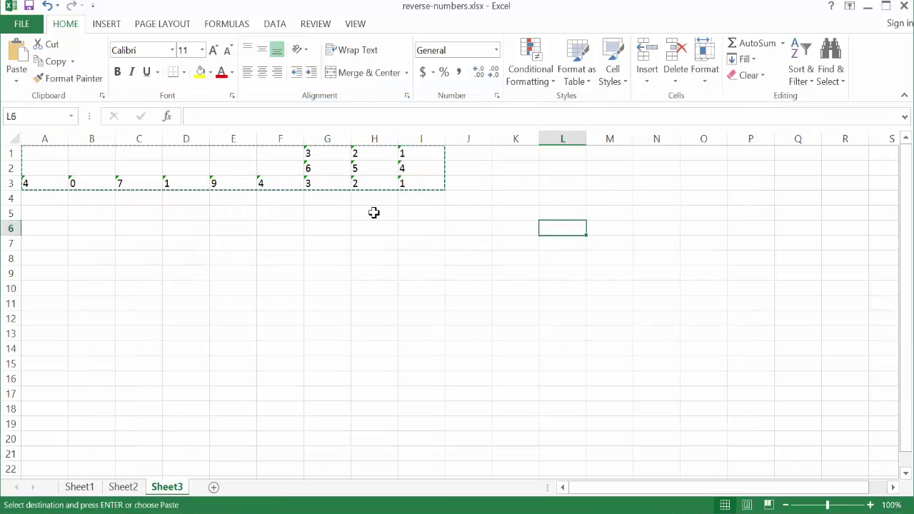
Open test.txt from the Desktop in Excel using the Text Files filter
{"action": "key", "text": "ctrl+o"}
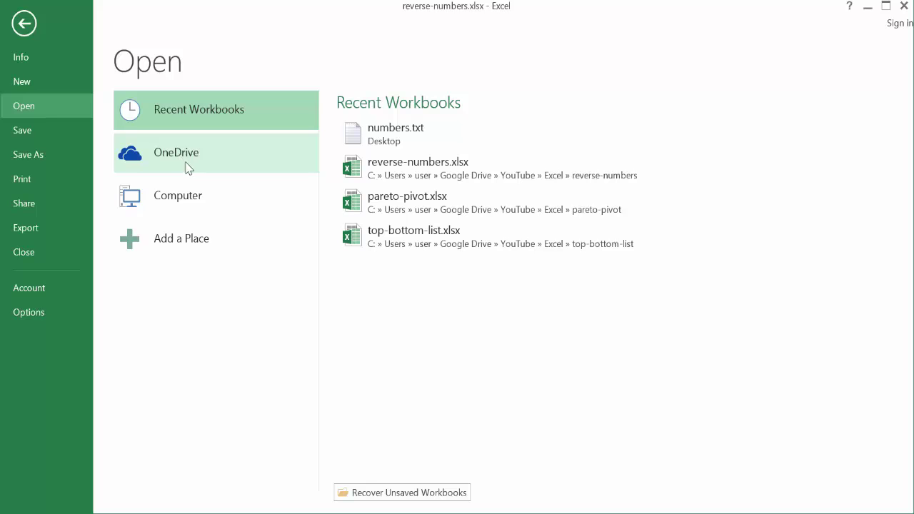
{"action": "double_click", "coordinate": [179, 198]}
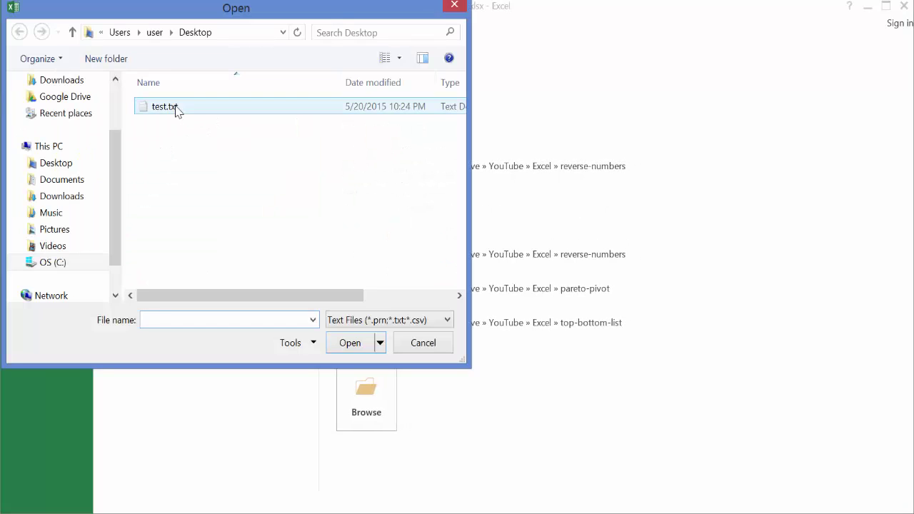
{"action": "left_click", "coordinate": [371, 325]}
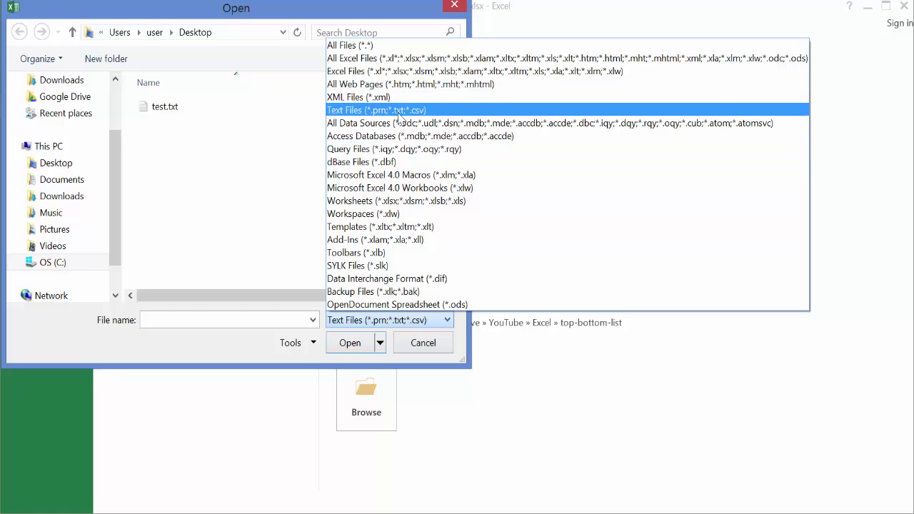
{"action": "left_click", "coordinate": [397, 112]}
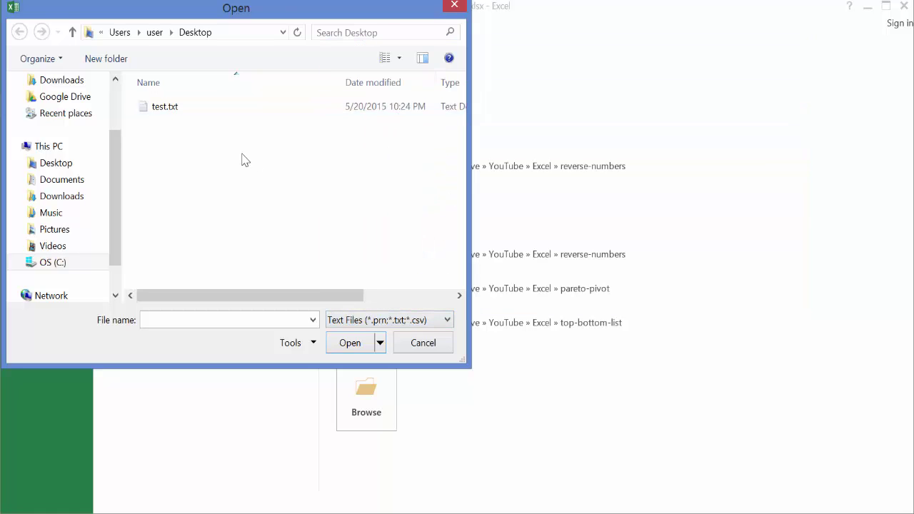
{"action": "left_click", "coordinate": [164, 110]}
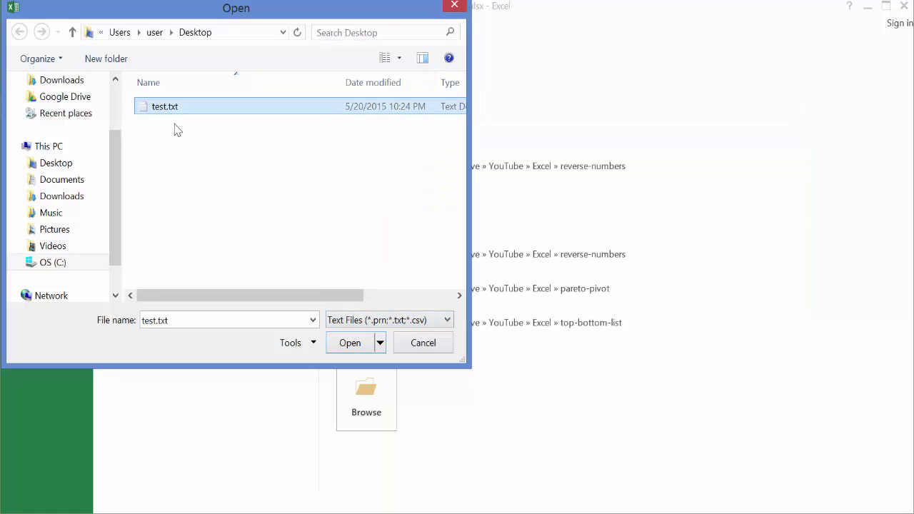
{"action": "left_click", "coordinate": [349, 343]}
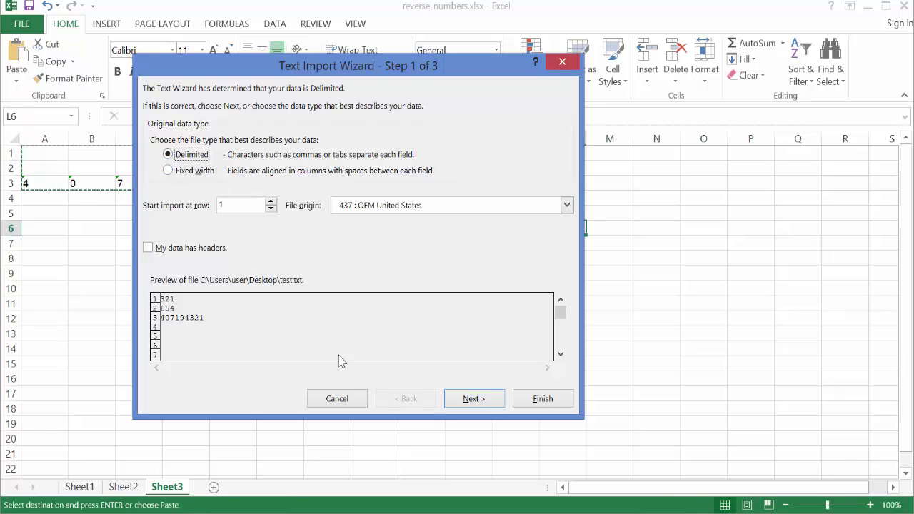
Finish the Text Import Wizard with default settings and widen column A
{"action": "left_click", "coordinate": [480, 405]}
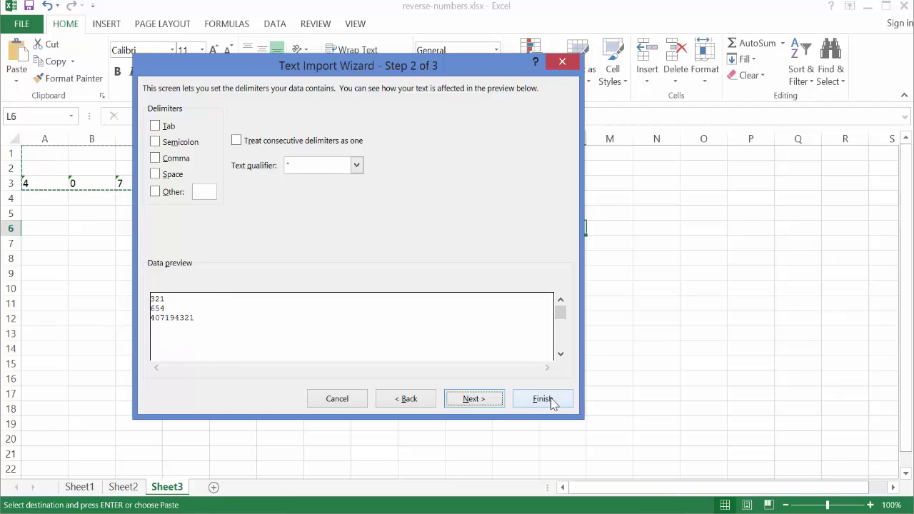
{"action": "left_click", "coordinate": [486, 400]}
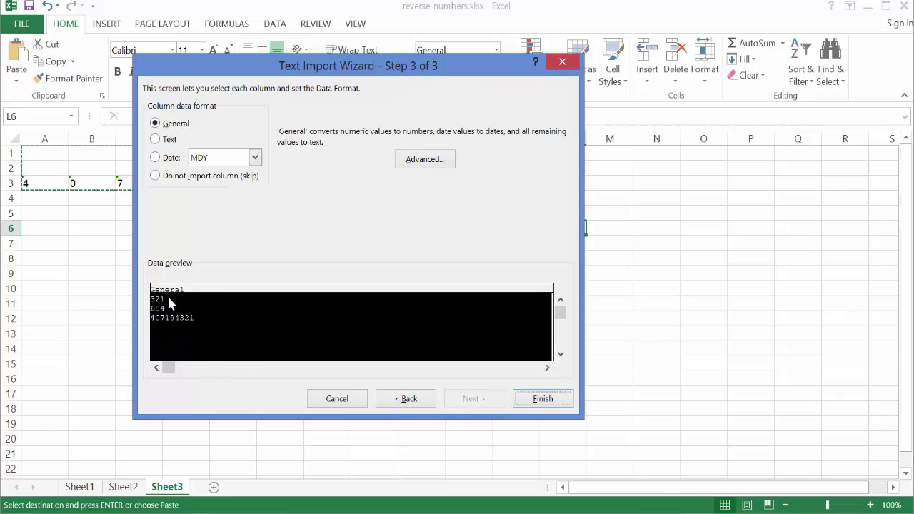
{"action": "left_click", "coordinate": [547, 401]}
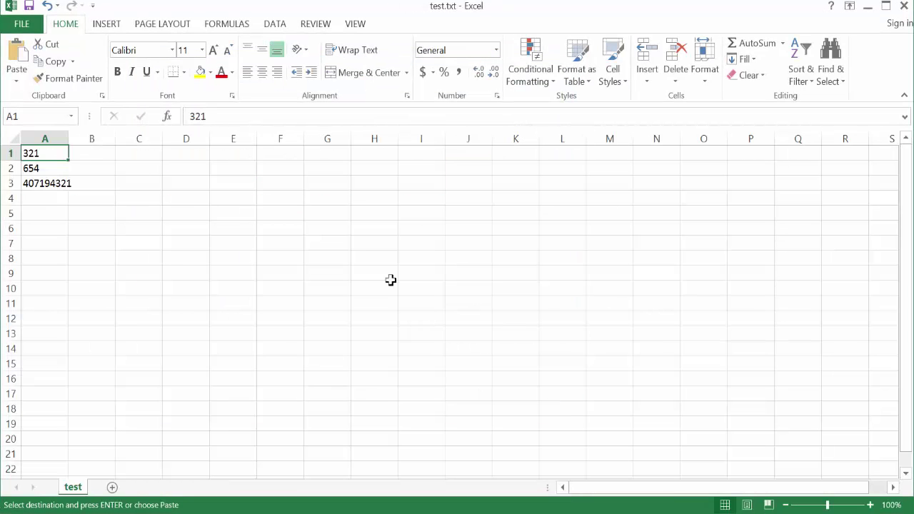
{"action": "left_click_drag", "start_coordinate": [68, 139], "coordinate": [120, 139]}
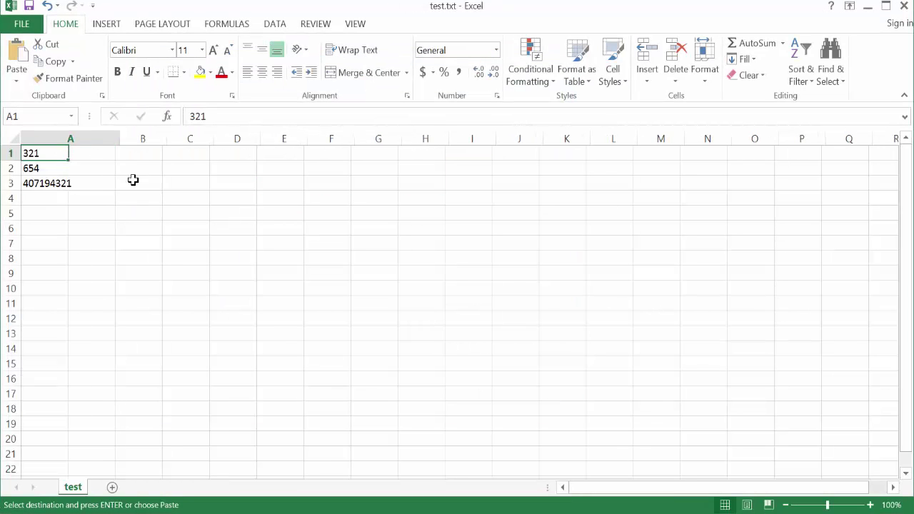
Inspect the imported values in A1:A3, then return to A1
{"action": "left_click", "coordinate": [70, 168]}
{"action": "left_click", "coordinate": [69, 182]}
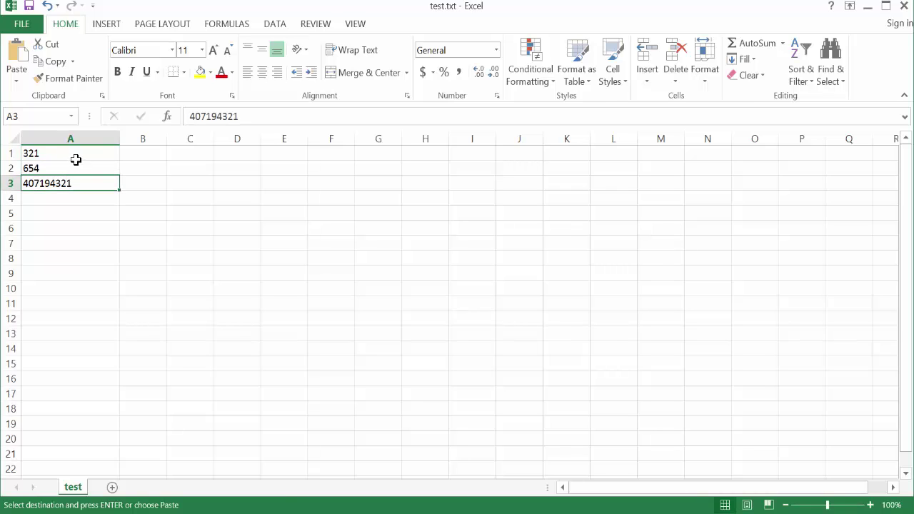
{"action": "left_click", "coordinate": [74, 153]}
{"action": "left_click", "coordinate": [72, 167]}
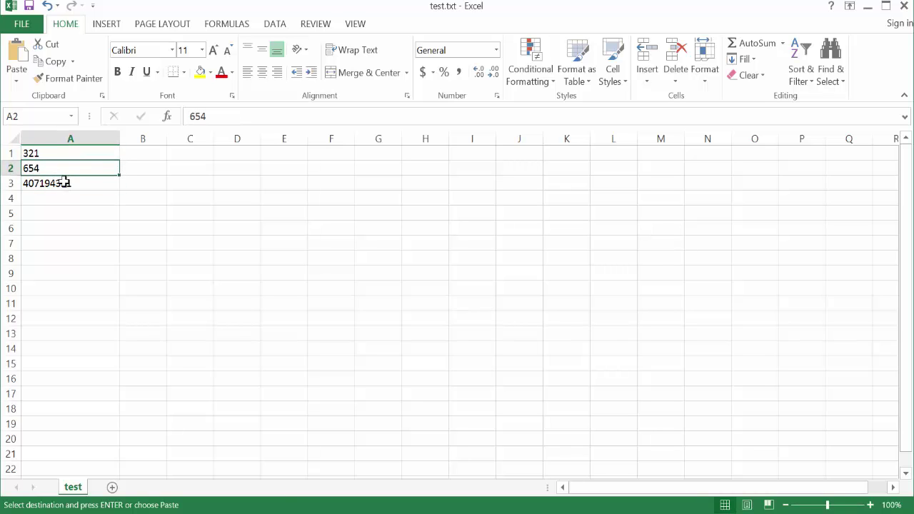
{"action": "left_click", "coordinate": [65, 183]}
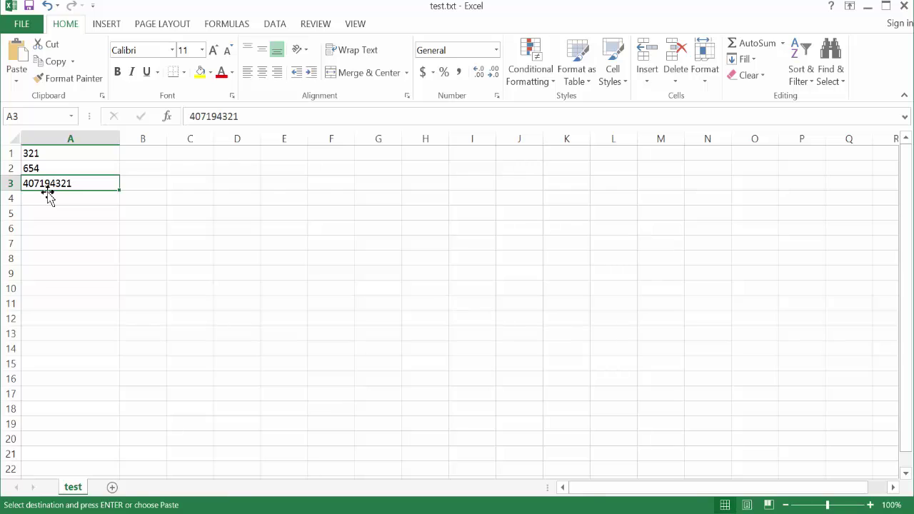
{"action": "key", "text": "ctrl+Home"}
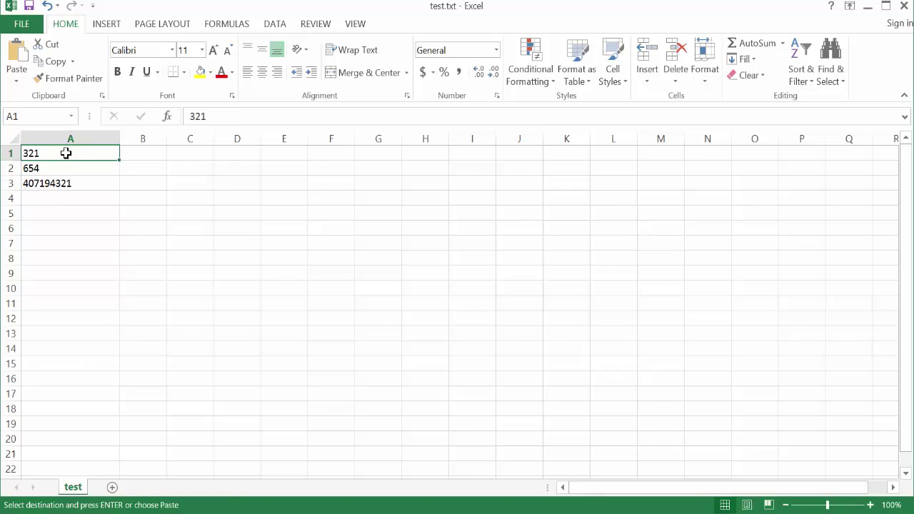
Paste over A1:A7, shrink the selection to A1:A6, and recheck A1:A3
{"action": "left_click_drag", "start_coordinate": [58, 153], "coordinate": [49, 250]}
{"action": "key", "text": "ctrl+v"}
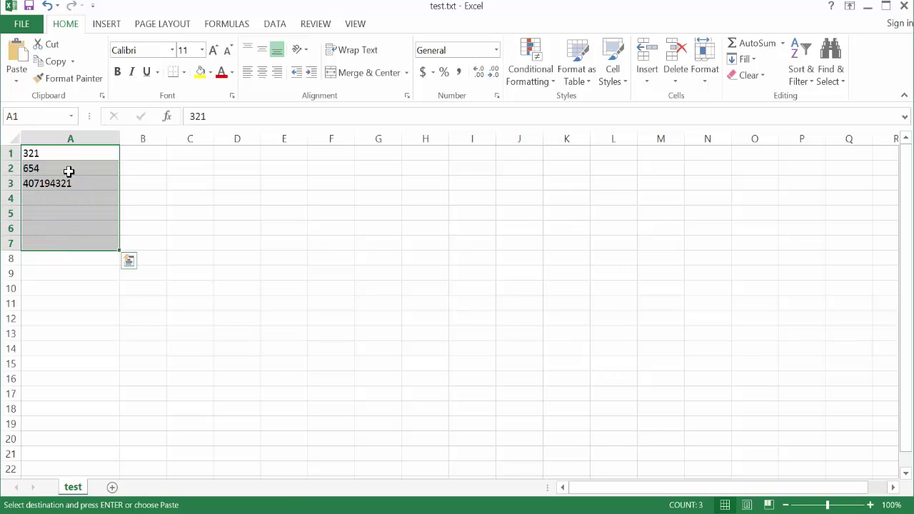
{"action": "key", "text": "shift+Up"}
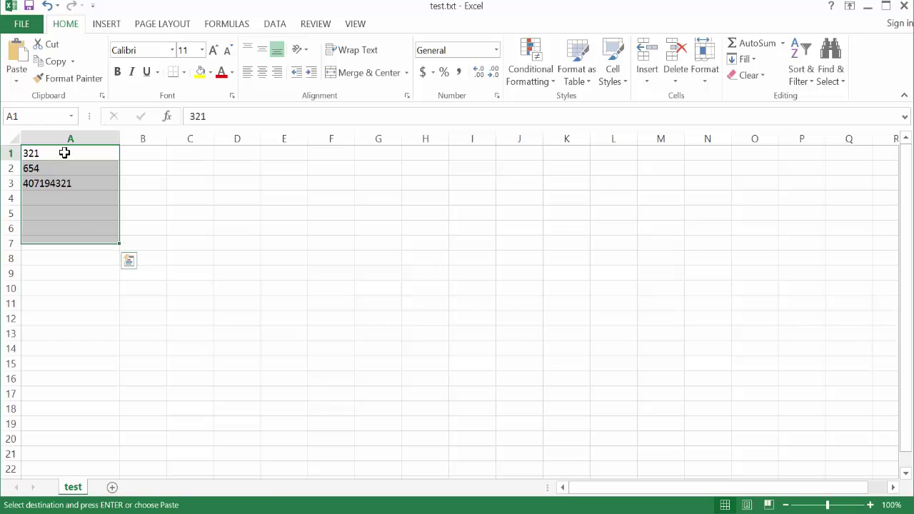
{"action": "left_click", "coordinate": [64, 153]}
{"action": "left_click", "coordinate": [62, 169]}
{"action": "left_click", "coordinate": [62, 182]}
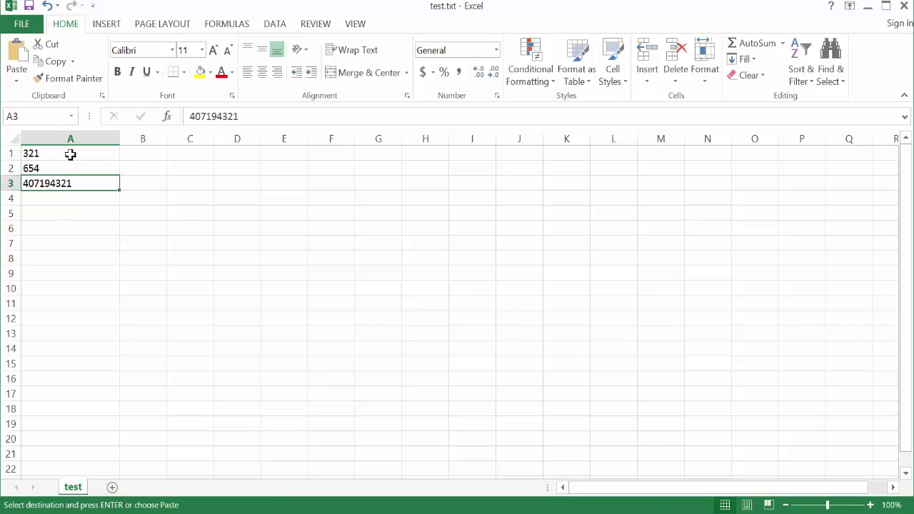
{"action": "left_click", "coordinate": [69, 153]}
{"action": "left_click", "coordinate": [67, 171]}
{"action": "left_click", "coordinate": [69, 185]}
{"action": "left_click", "coordinate": [67, 154]}
{"action": "left_click", "coordinate": [65, 167]}
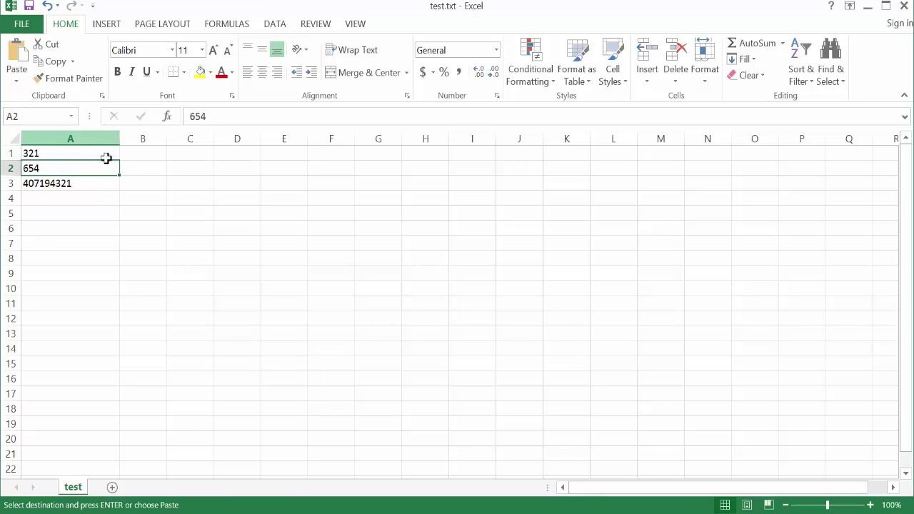
Review A1:A3 again and open A1's 321 for editing in the formula bar
{"action": "left_click", "coordinate": [47, 153]}
{"action": "left_click", "coordinate": [45, 165]}
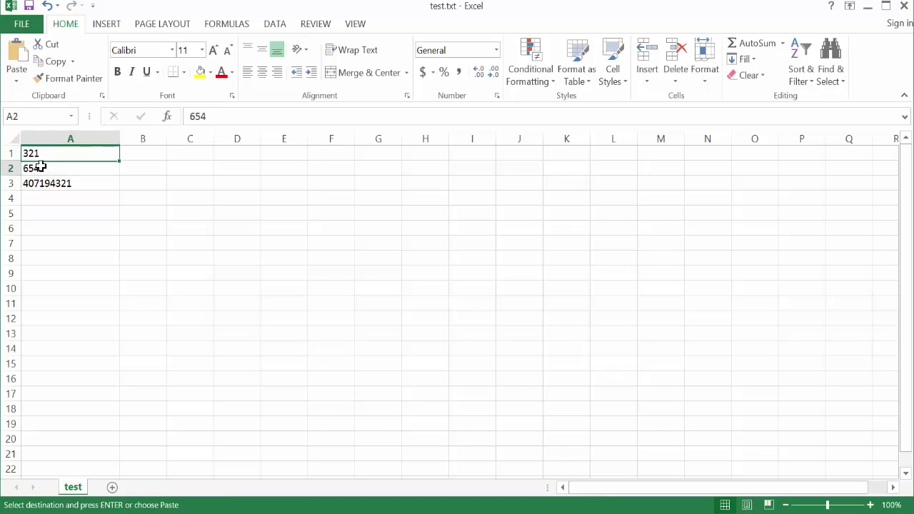
{"action": "left_click", "coordinate": [41, 180]}
{"action": "left_click", "coordinate": [51, 152]}
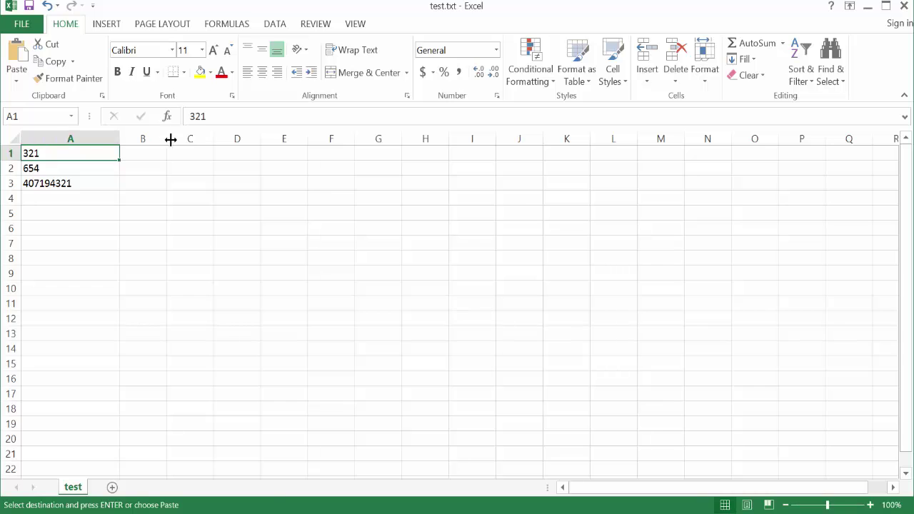
{"action": "left_click", "coordinate": [233, 113]}
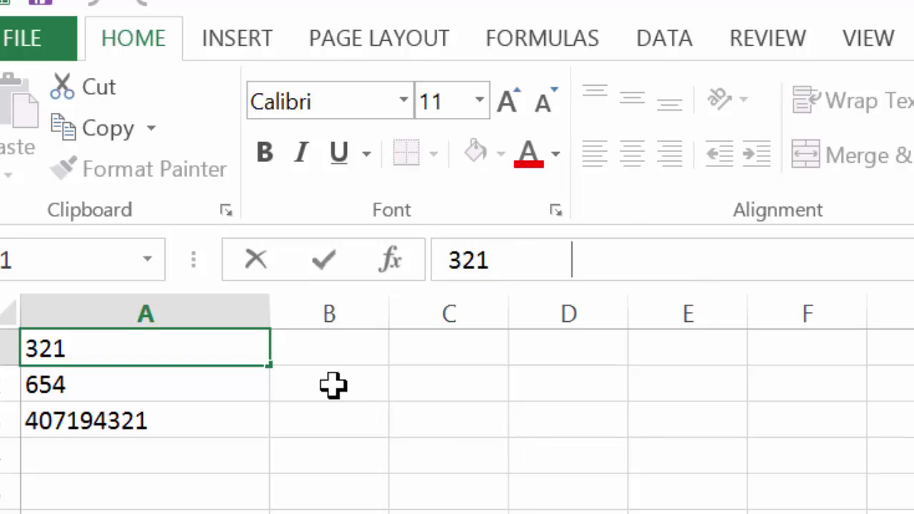
Enter =CLEAN(A1) in B1 and fill it down through B3
{"action": "left_click", "coordinate": [326, 351]}
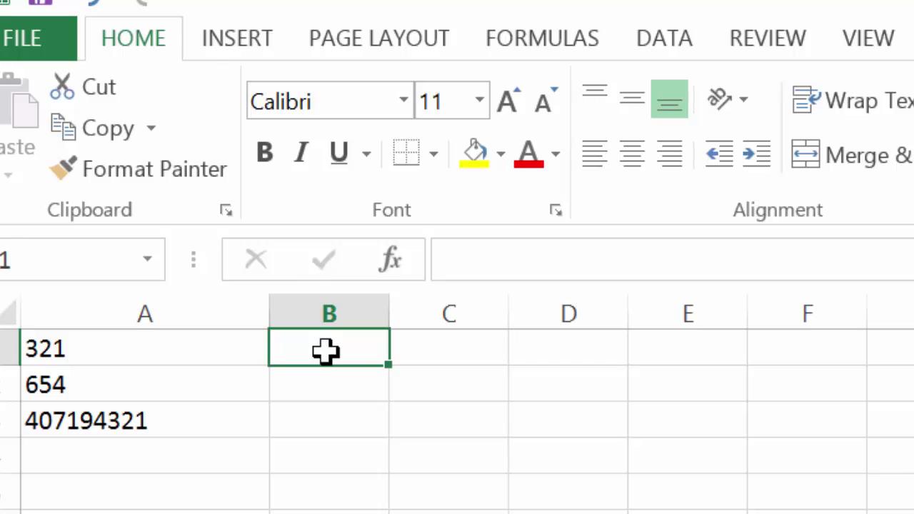
{"action": "type", "text": "=clean"}
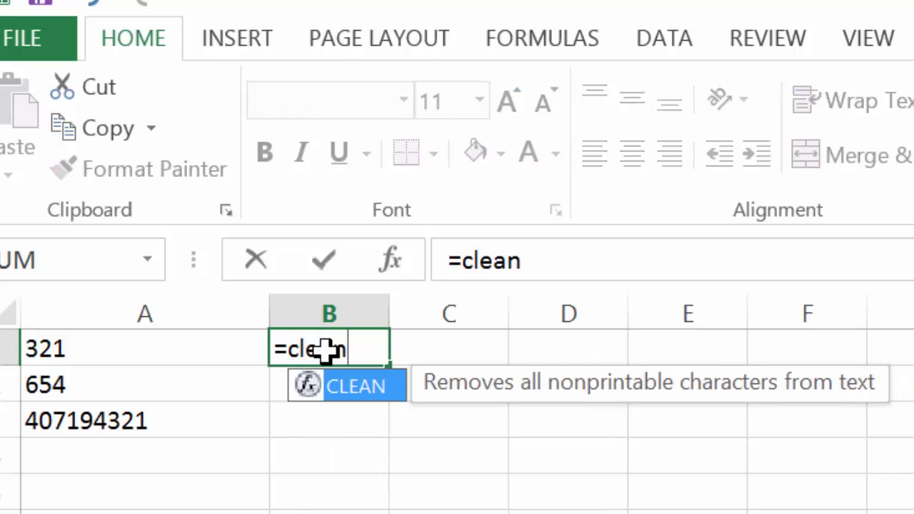
{"action": "key", "text": "Tab"}
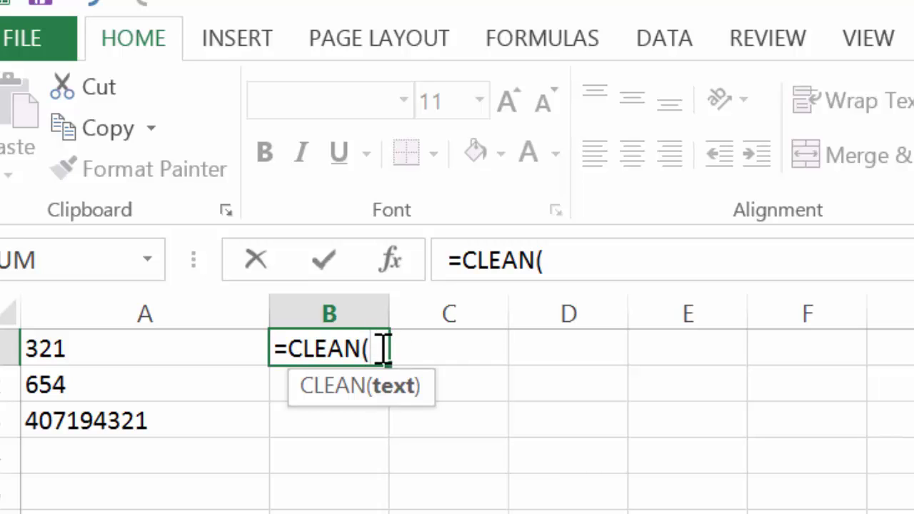
{"action": "left_click", "coordinate": [206, 348]}
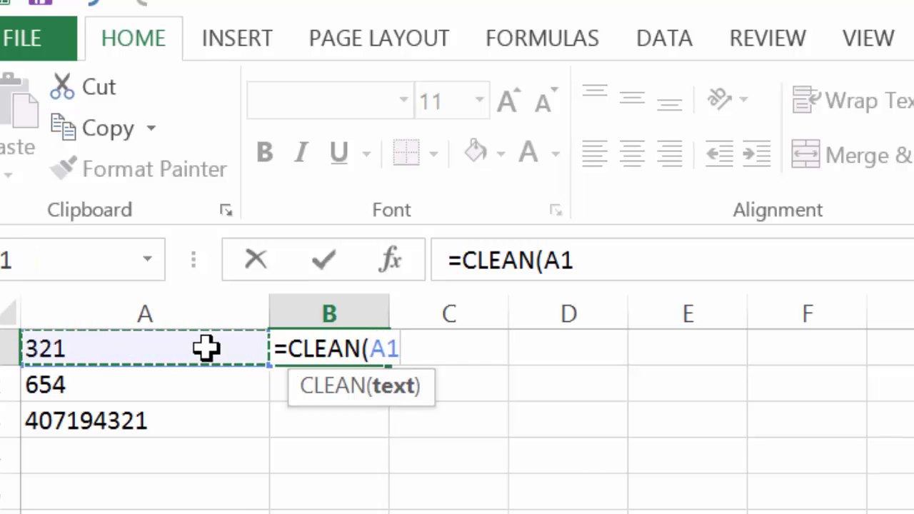
{"action": "key", "text": "Return"}
{"action": "left_click", "coordinate": [361, 349]}
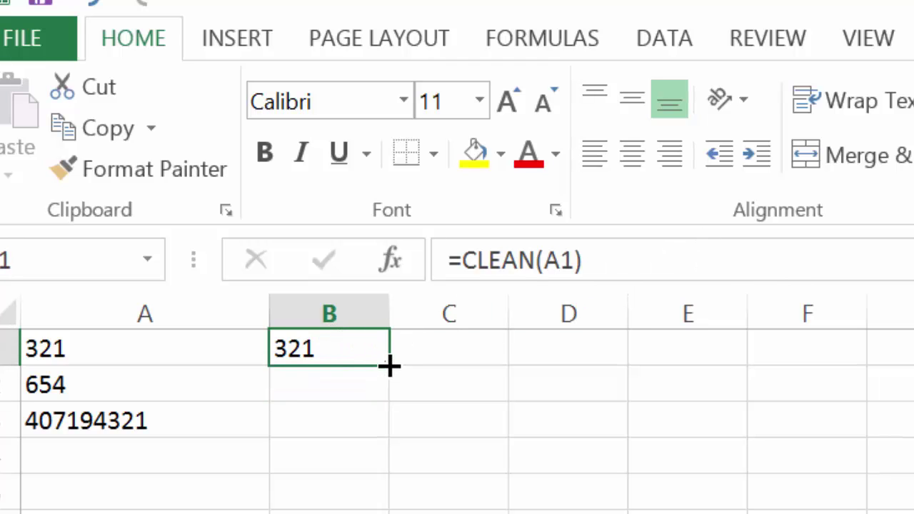
{"action": "left_click_drag", "start_coordinate": [386, 410], "coordinate": [388, 429]}
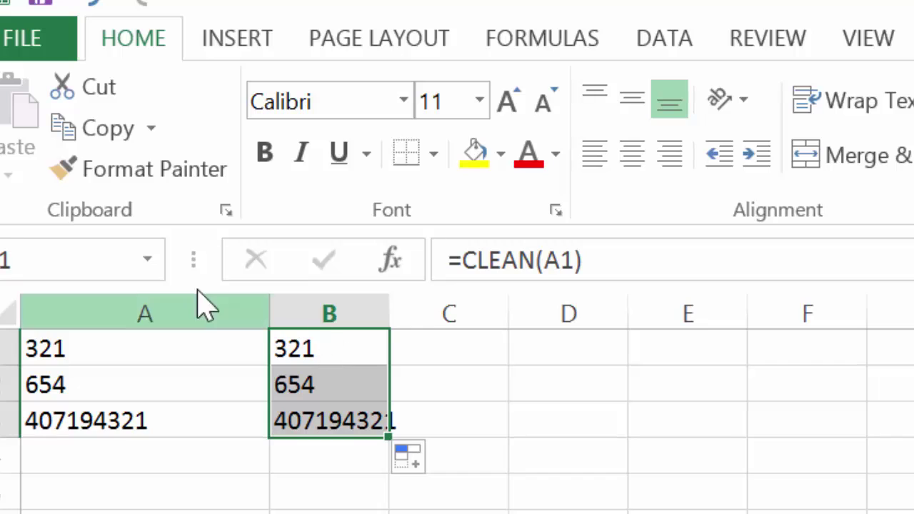
Copy B1:B3 and paste them back as plain values
{"action": "left_click", "coordinate": [106, 129]}
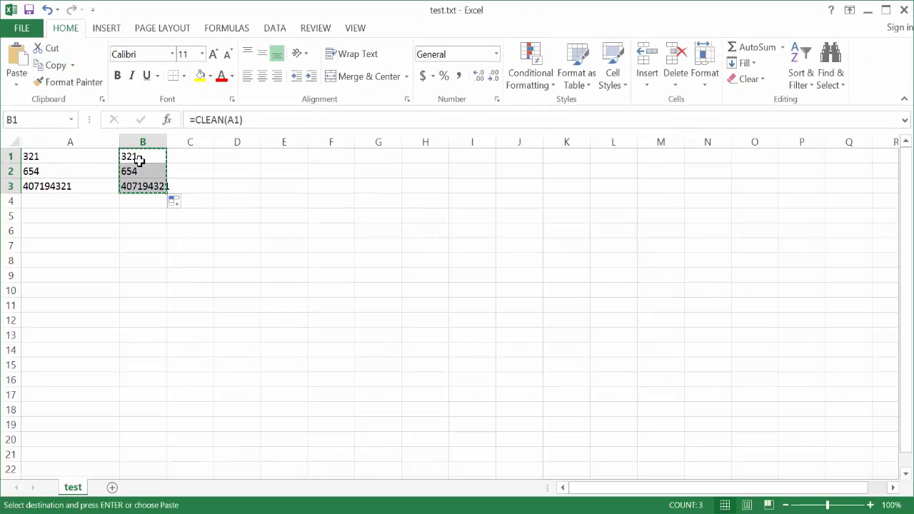
{"action": "left_click", "coordinate": [16, 84]}
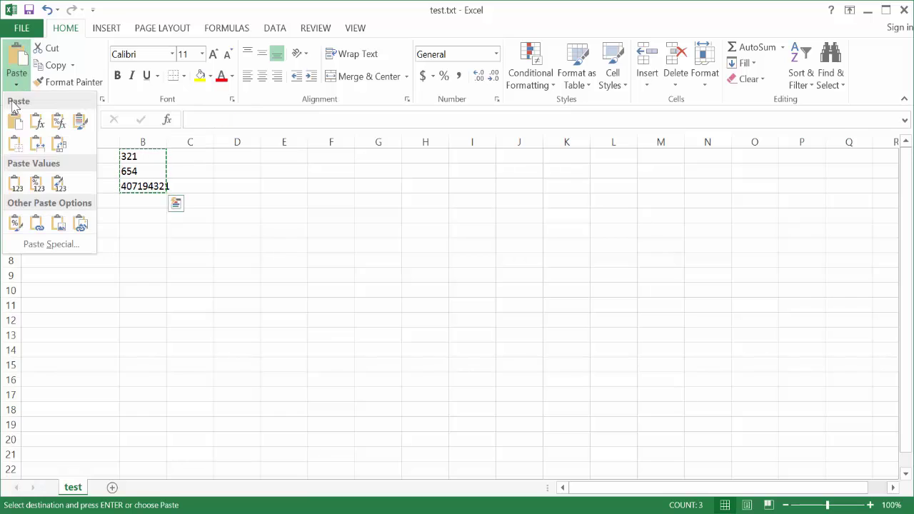
{"action": "left_click", "coordinate": [17, 186]}
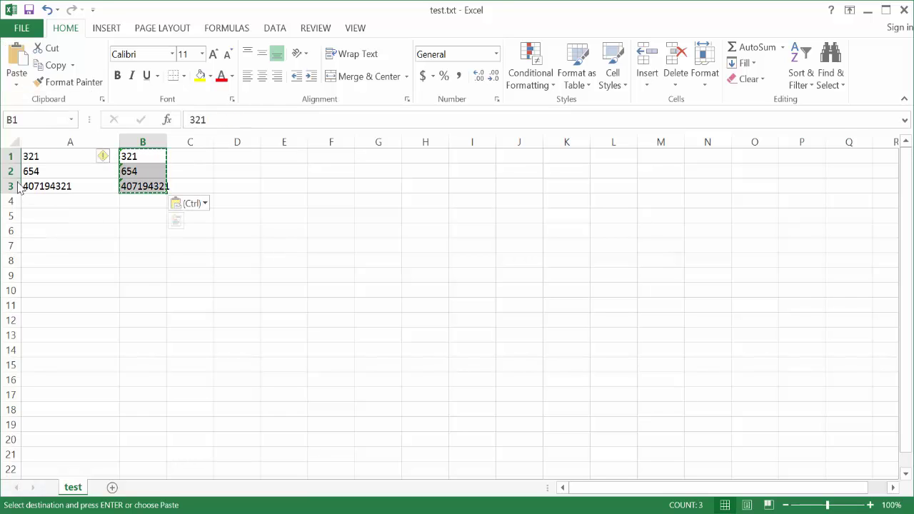
Re-enter B1 so 321 becomes a true number, then check B2 and B3
{"action": "left_click", "coordinate": [144, 156]}
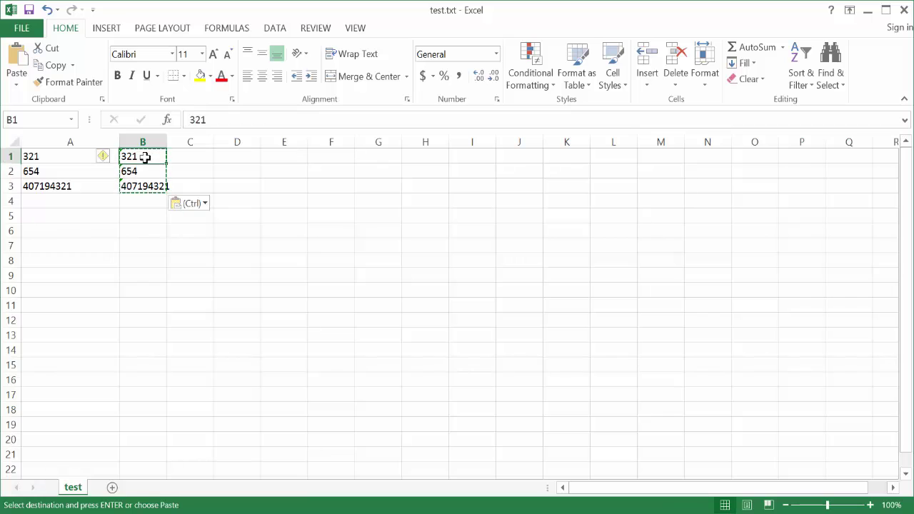
{"action": "left_click", "coordinate": [219, 120]}
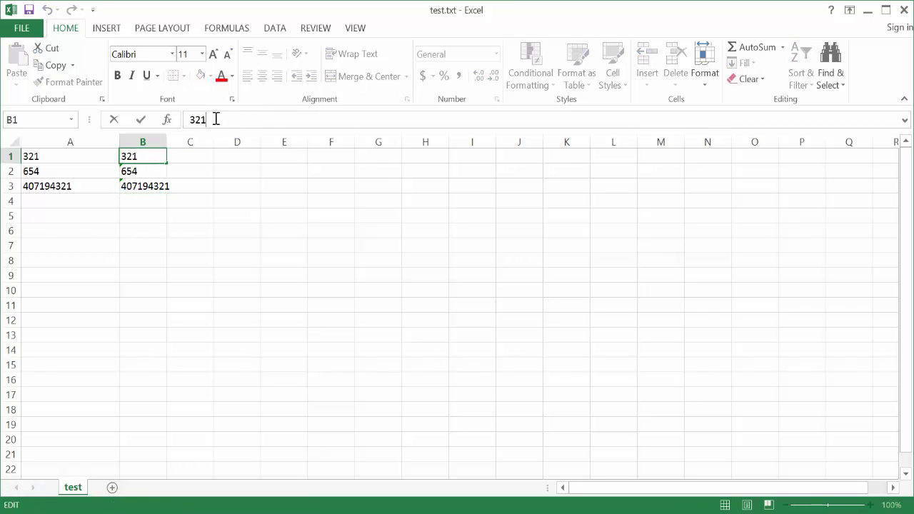
{"action": "left_click", "coordinate": [142, 174]}
{"action": "left_click", "coordinate": [144, 181]}
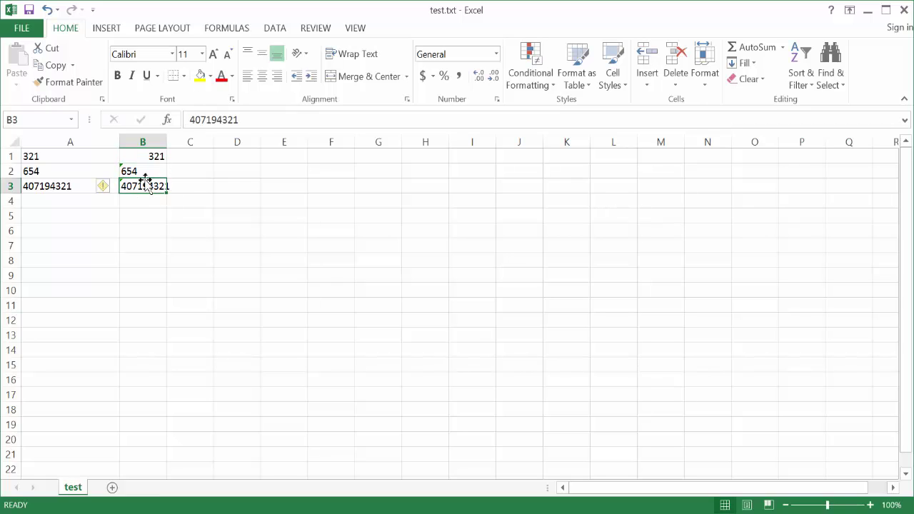
{"action": "left_click", "coordinate": [146, 172]}
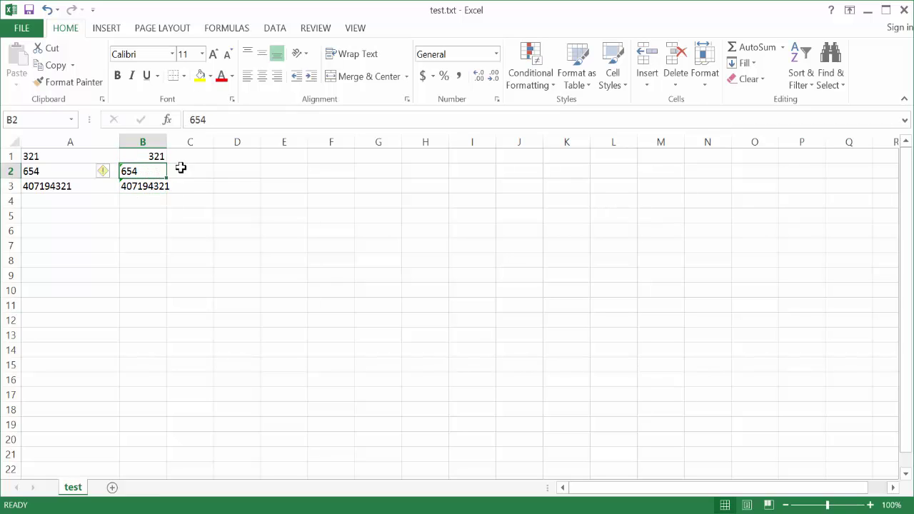
Select column B, recheck B2, and pick the empty cell C5
{"action": "key", "text": "alt+a"}
{"action": "left_click", "coordinate": [145, 142]}
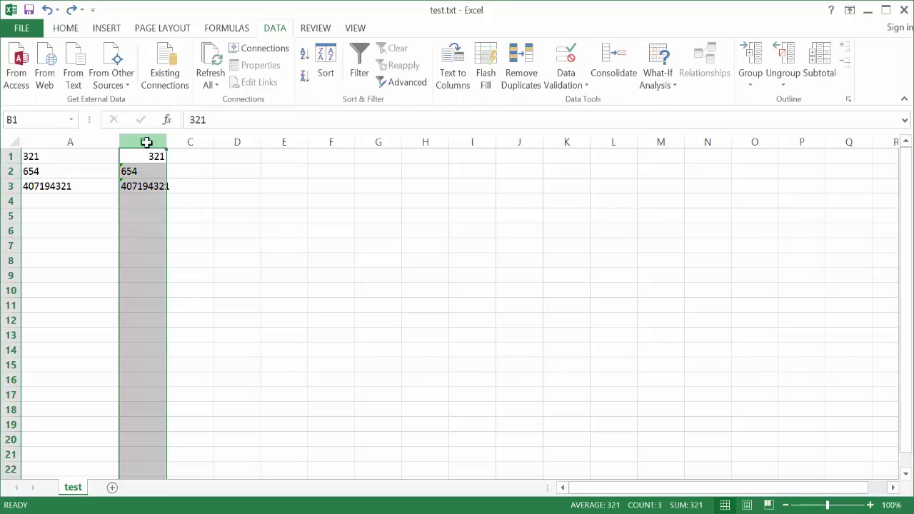
{"action": "left_click", "coordinate": [152, 172]}
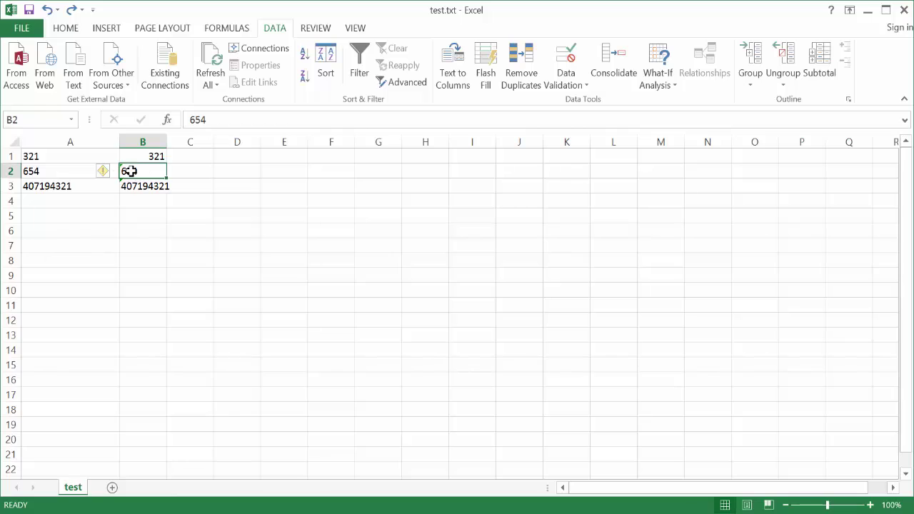
{"action": "left_click", "coordinate": [198, 216]}
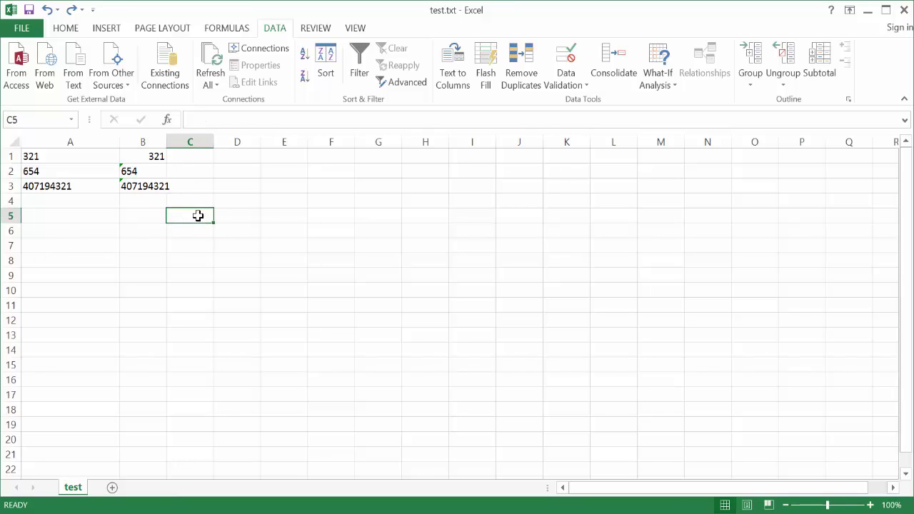
Copy empty cell C5 and Paste Special it onto column B with Add
{"action": "left_click", "coordinate": [68, 30]}
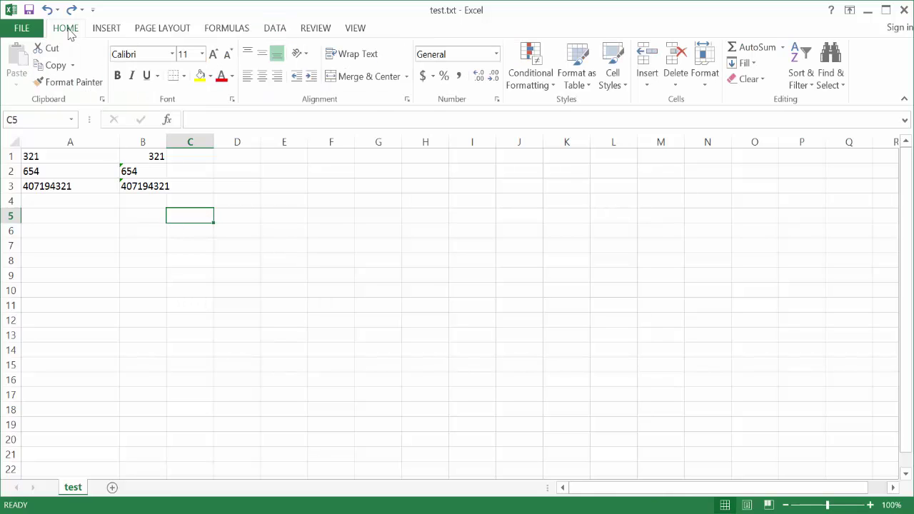
{"action": "left_click", "coordinate": [51, 65]}
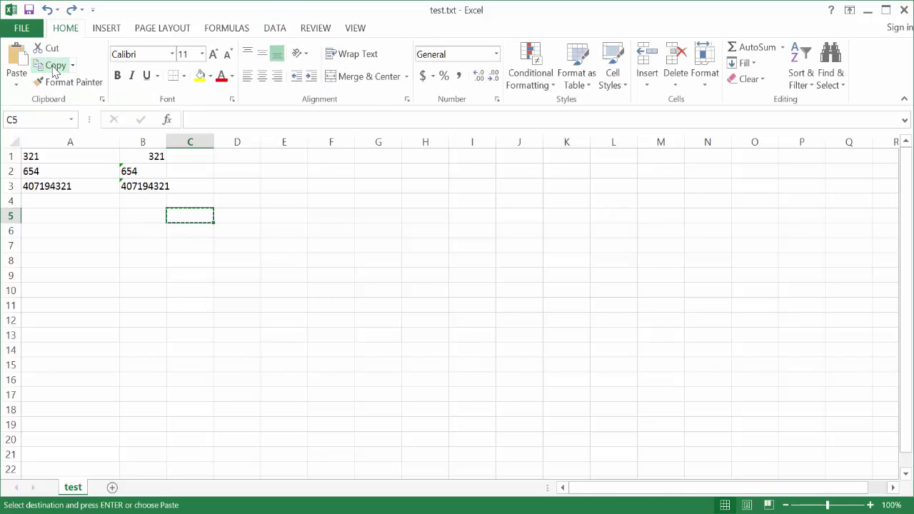
{"action": "left_click", "coordinate": [144, 143]}
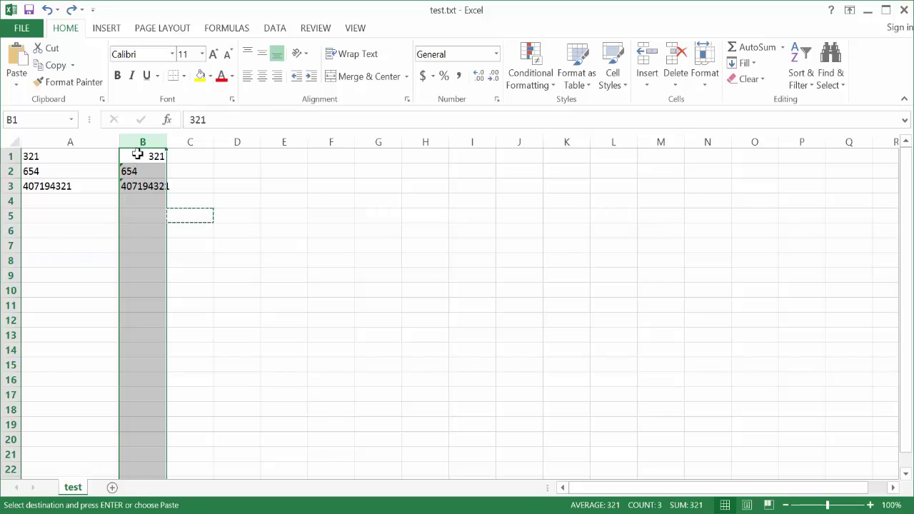
{"action": "left_click", "coordinate": [16, 83]}
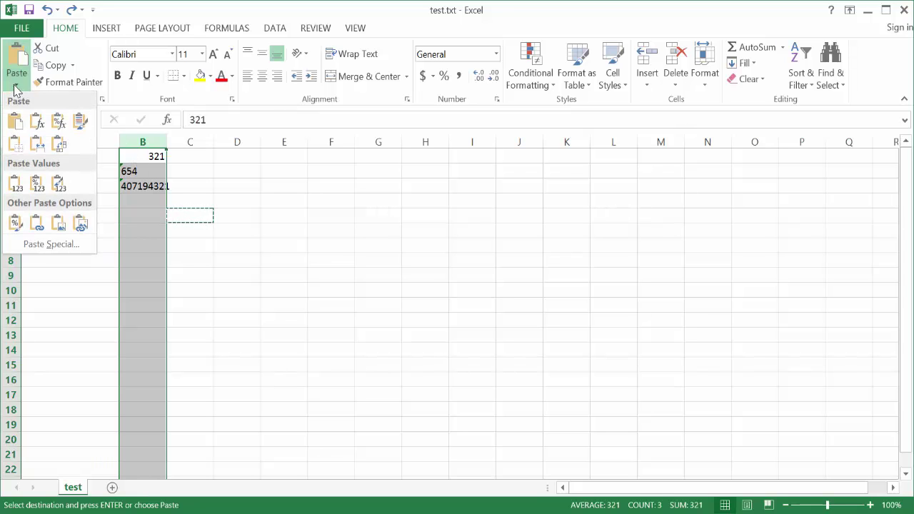
{"action": "left_click", "coordinate": [45, 245]}
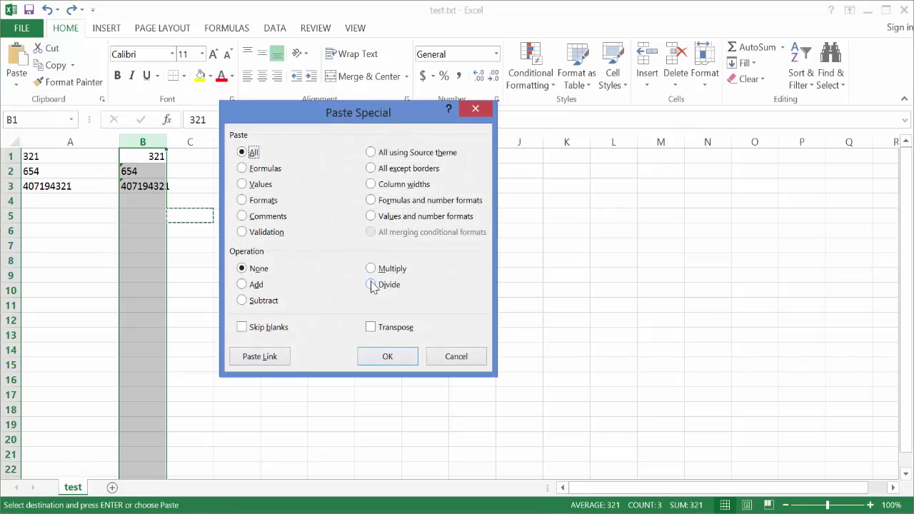
{"action": "left_click", "coordinate": [248, 286]}
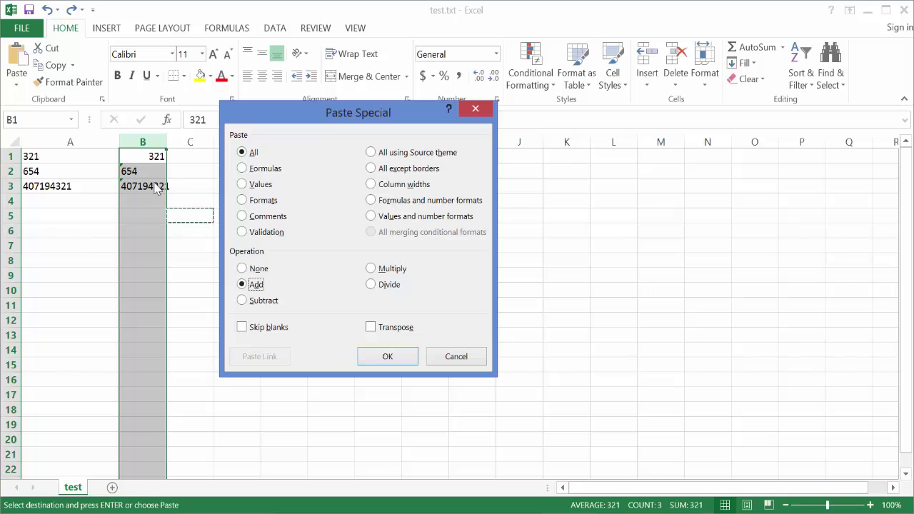
{"action": "left_click", "coordinate": [387, 356]}
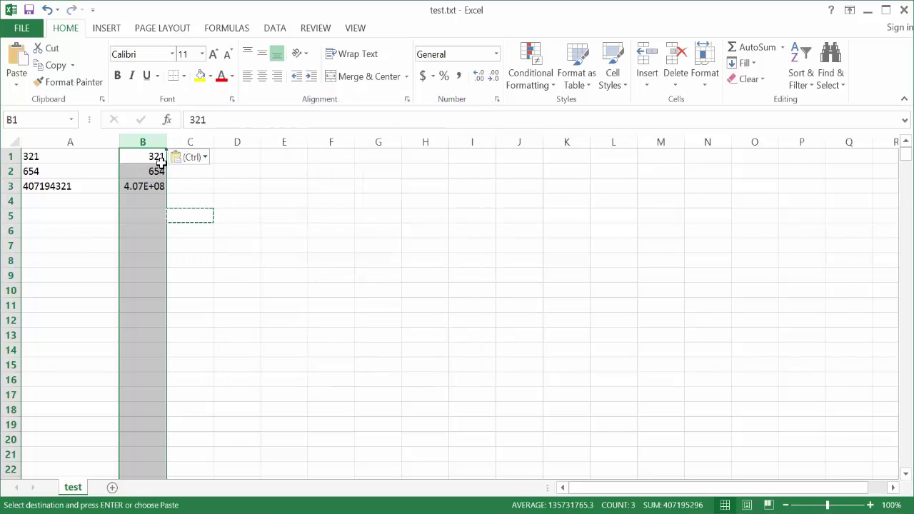
{"action": "double_click", "coordinate": [166, 142]}
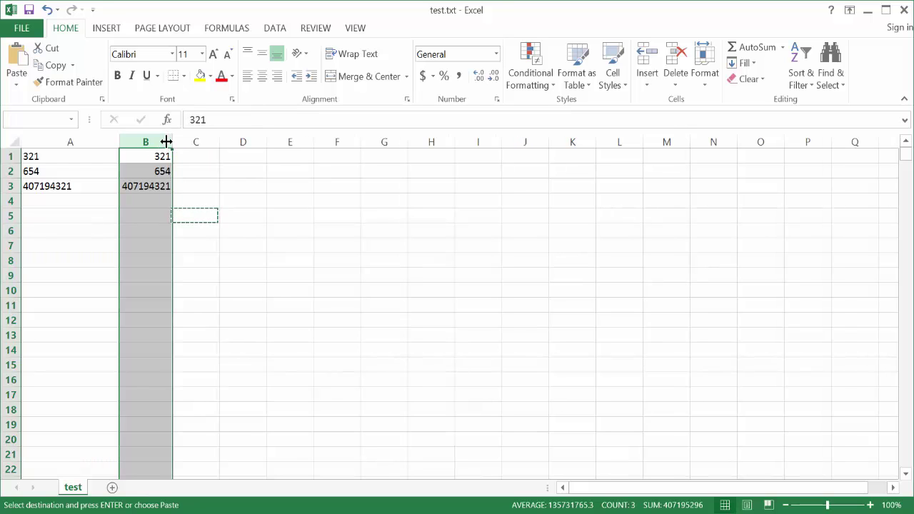
{"action": "left_click", "coordinate": [227, 202]}
{"action": "left_click", "coordinate": [154, 187]}
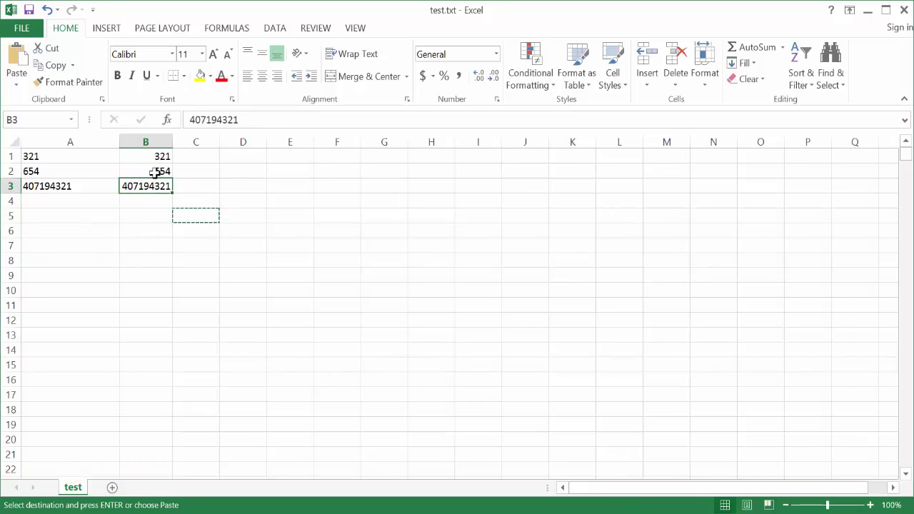
{"action": "left_click", "coordinate": [157, 171]}
{"action": "left_click", "coordinate": [158, 156]}
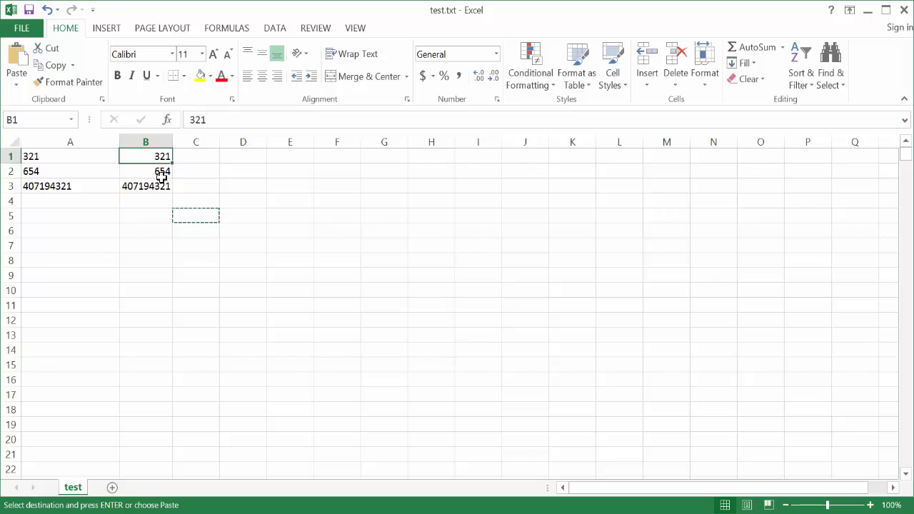
{"action": "left_click", "coordinate": [160, 175]}
{"action": "left_click", "coordinate": [67, 157]}
{"action": "left_click", "coordinate": [63, 175]}
{"action": "left_click", "coordinate": [61, 184]}
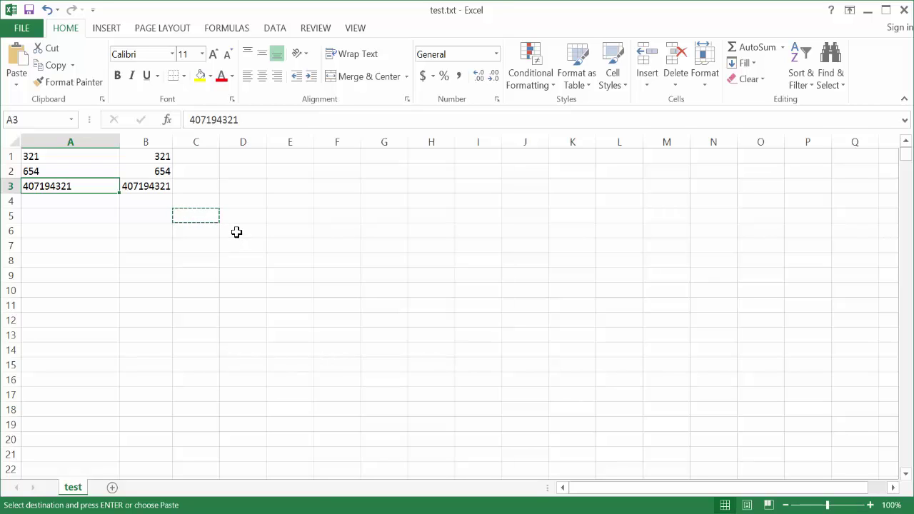
{"action": "left_click", "coordinate": [205, 172]}
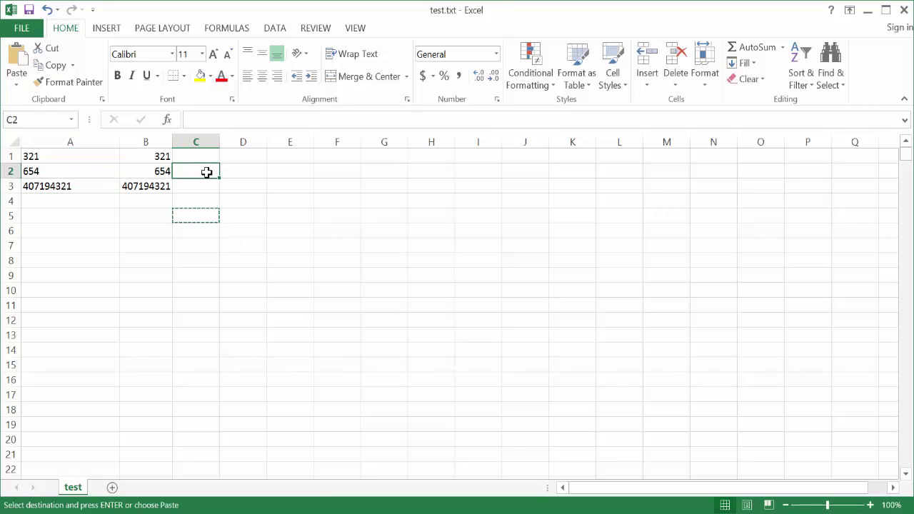